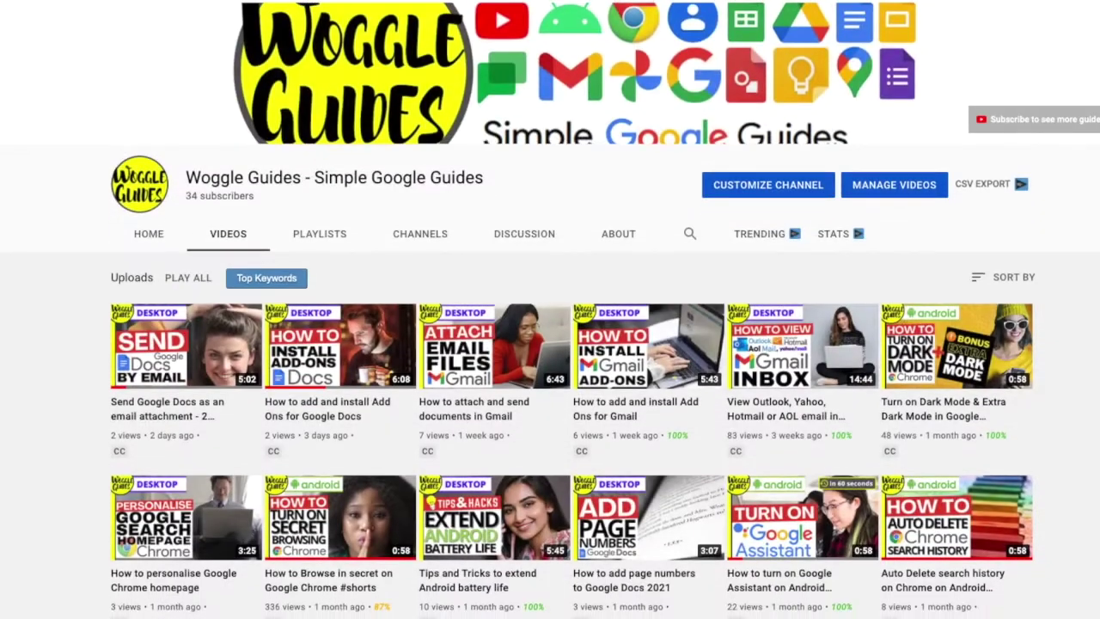
- Look over the YouTube channel's uploaded videos, and switch to Google Docs to browse the recent documents
scroll(550, 344, down, 5)
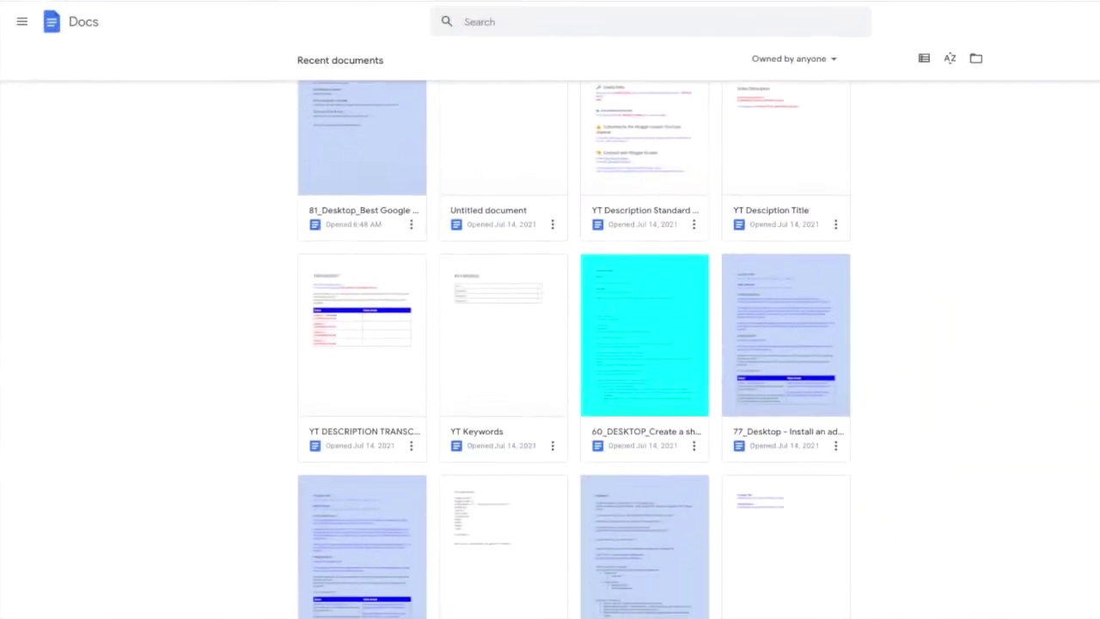
scroll(574, 350, down, 5)
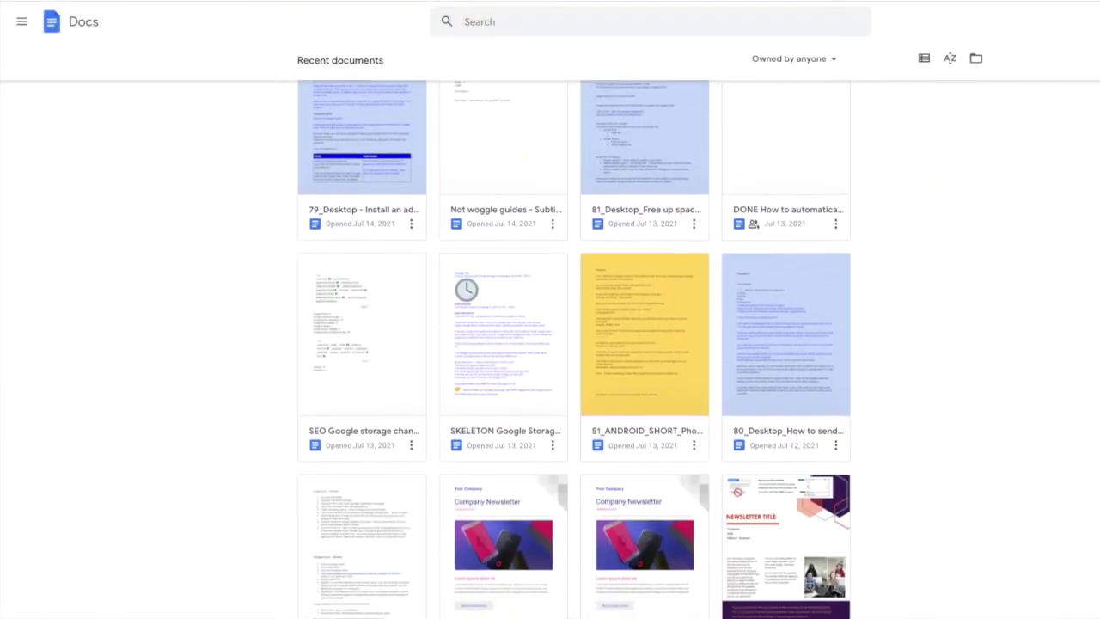
scroll(574, 350, down, 4)
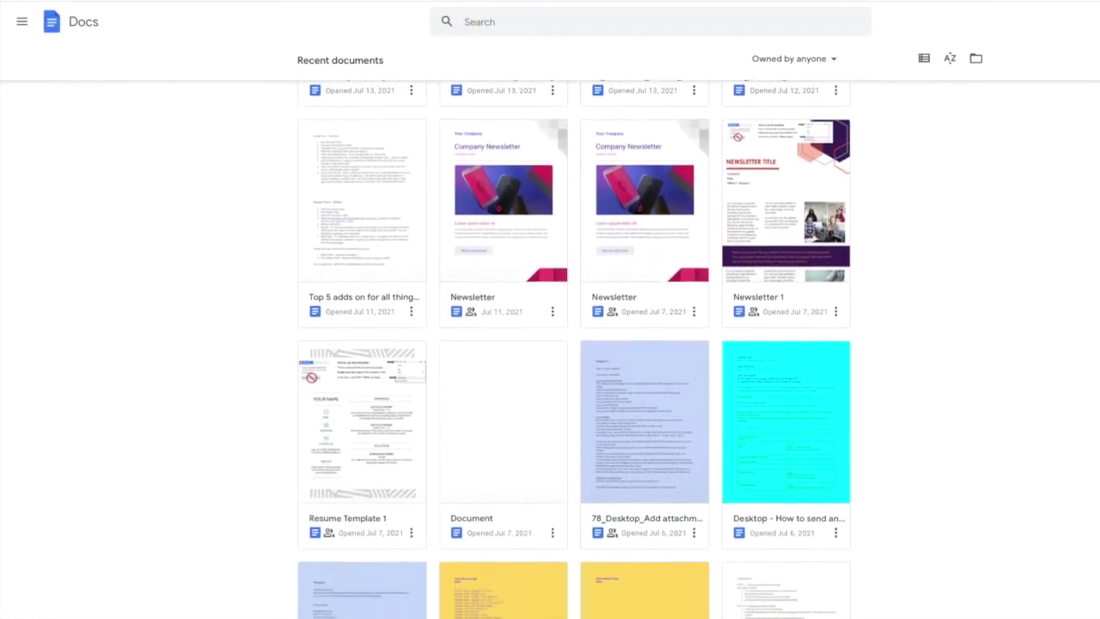
scroll(574, 350, down, 5)
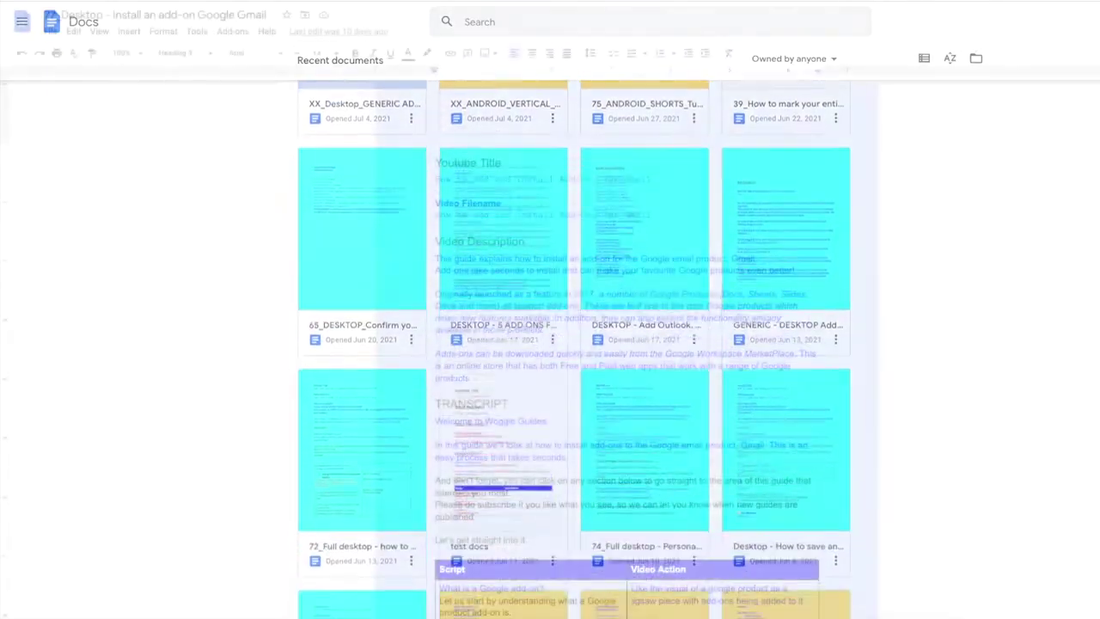
- Read through the "77_Desktop - Install an add-on Google Gmail" script and the "51_ANDROID_SHORT_Photo storage push" document
scroll(627, 343, down, 5)
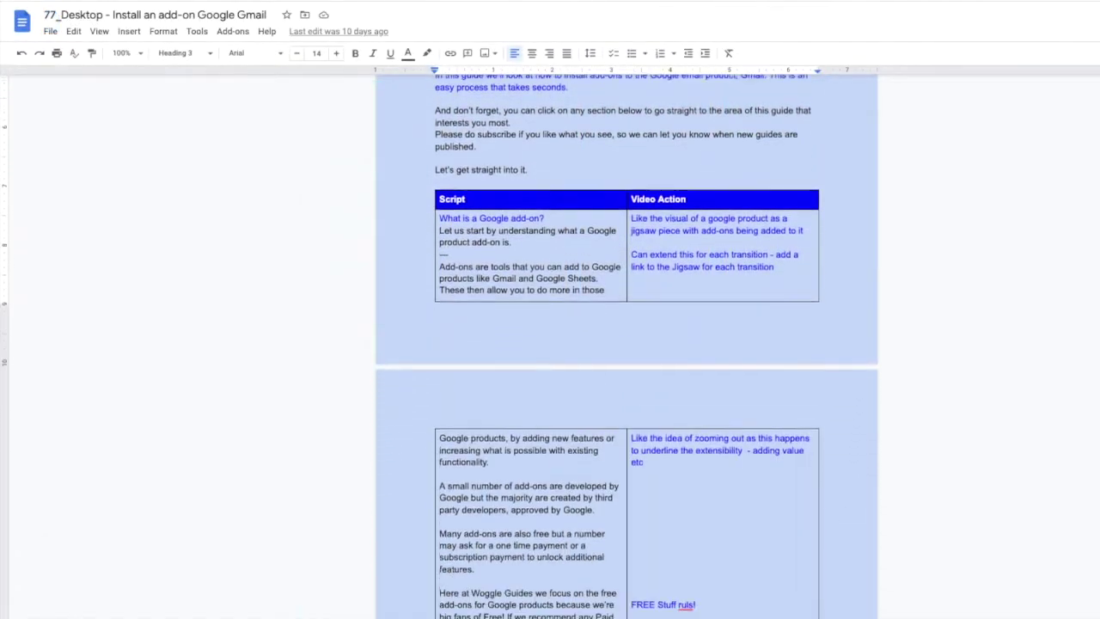
scroll(627, 344, down, 10)
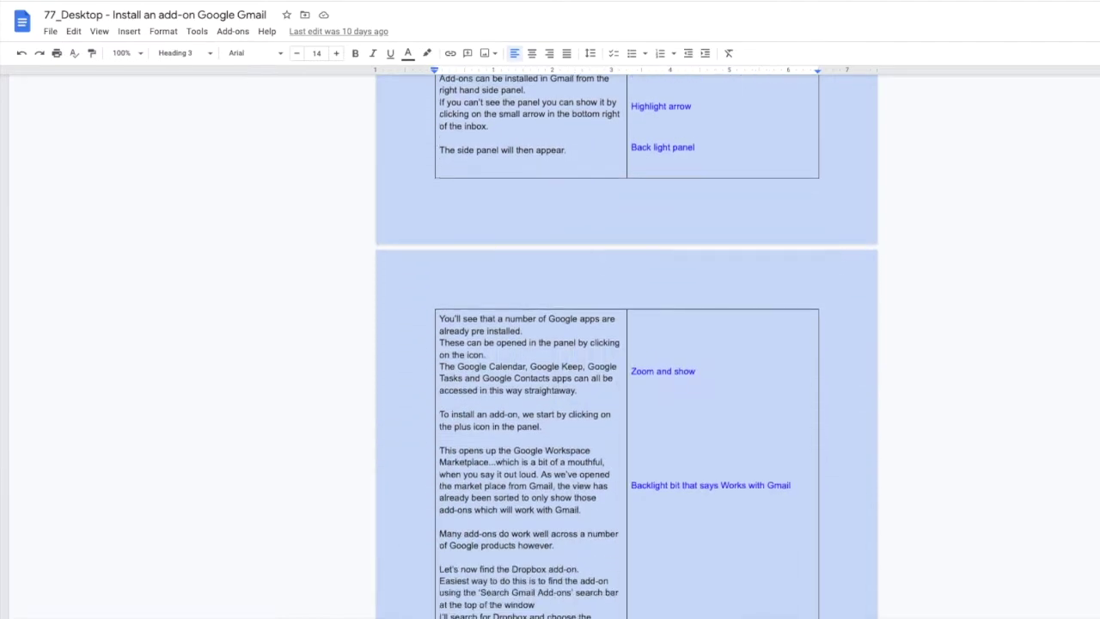
scroll(627, 344, down, 12)
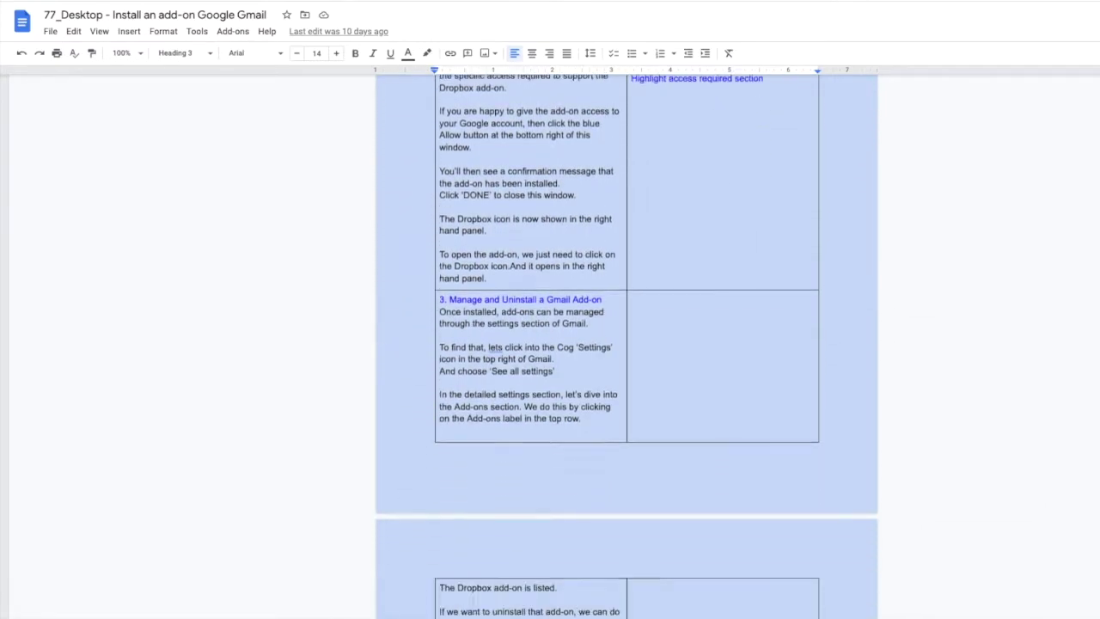
scroll(627, 344, down, 6)
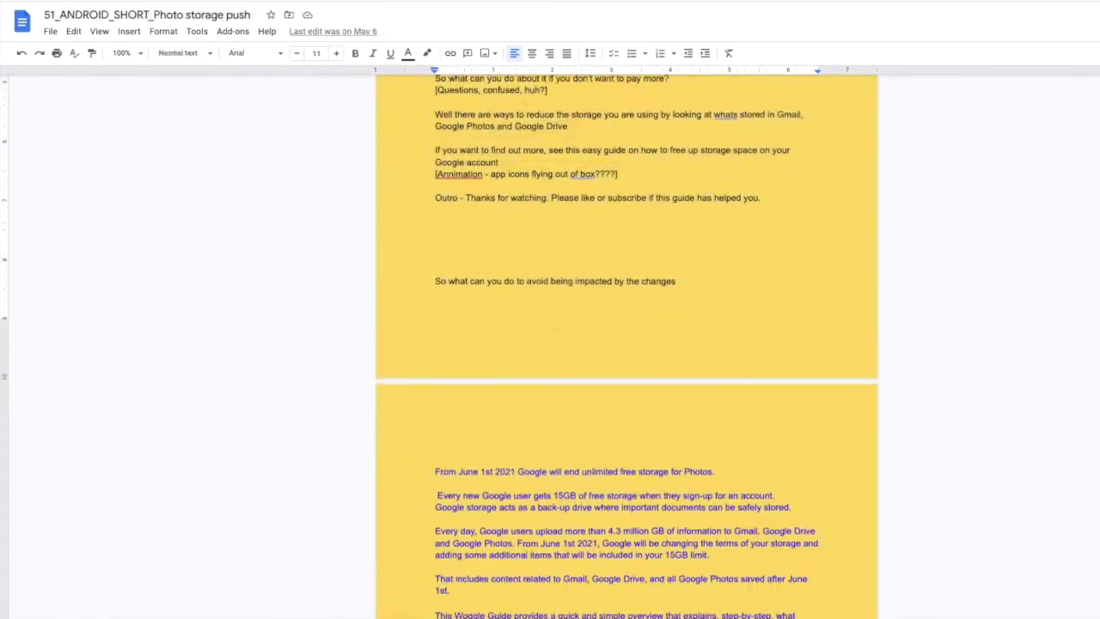
scroll(627, 344, down, 7)
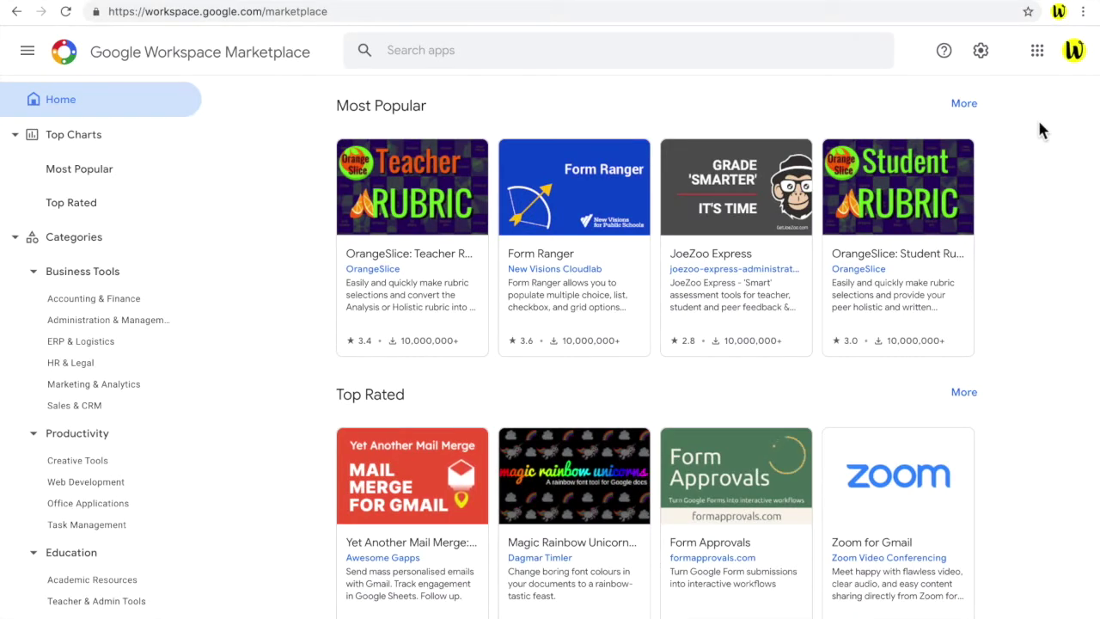
- Examine the app sections on the Google Workspace Marketplace home page, from Most Popular through Works with Sheets
scroll(1038, 123, down, 1)
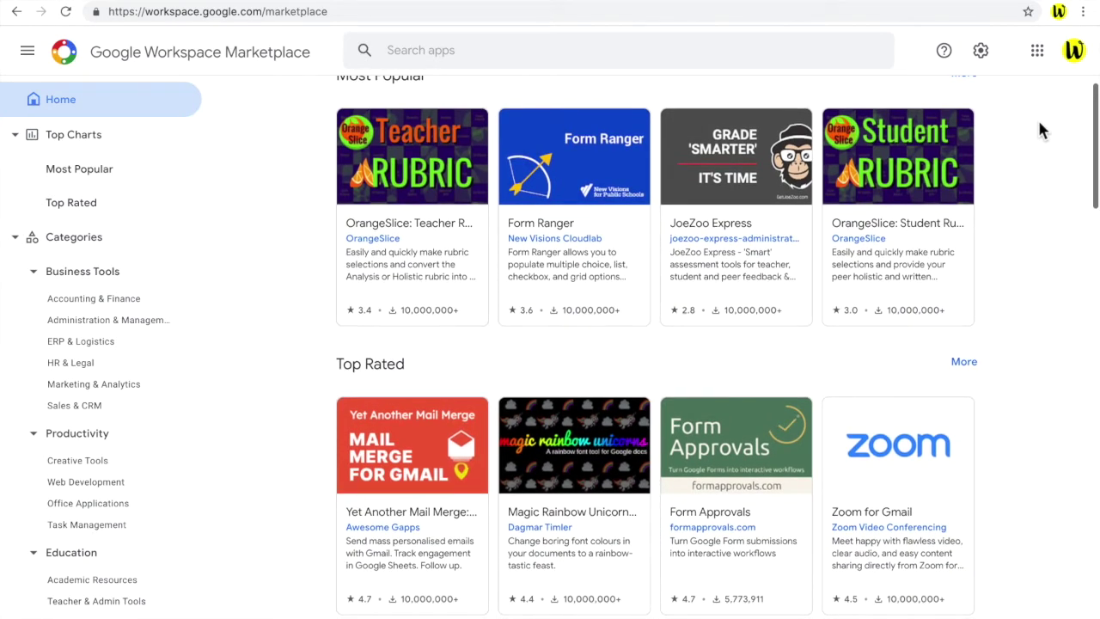
scroll(1040, 125, down, 2)
scroll(1040, 129, down, 3)
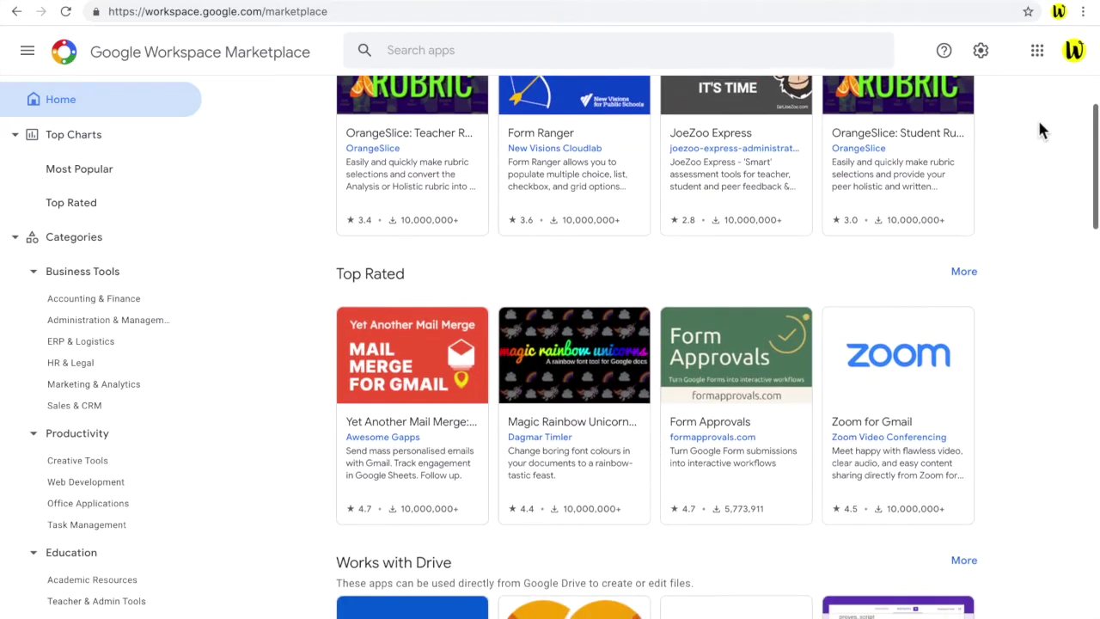
scroll(1040, 129, down, 4)
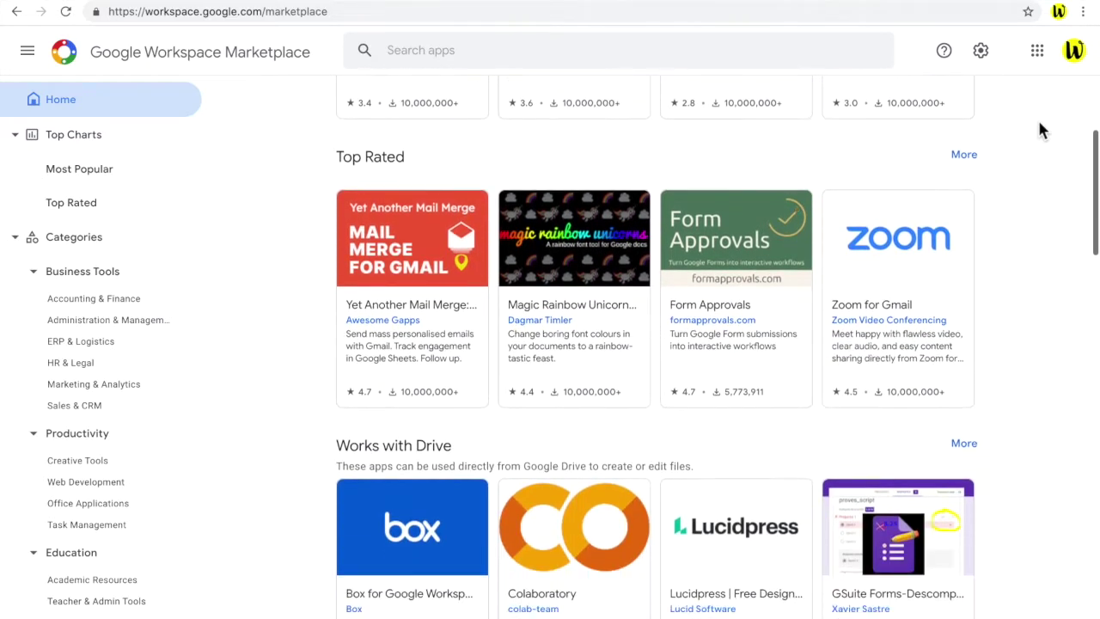
scroll(1040, 129, down, 1)
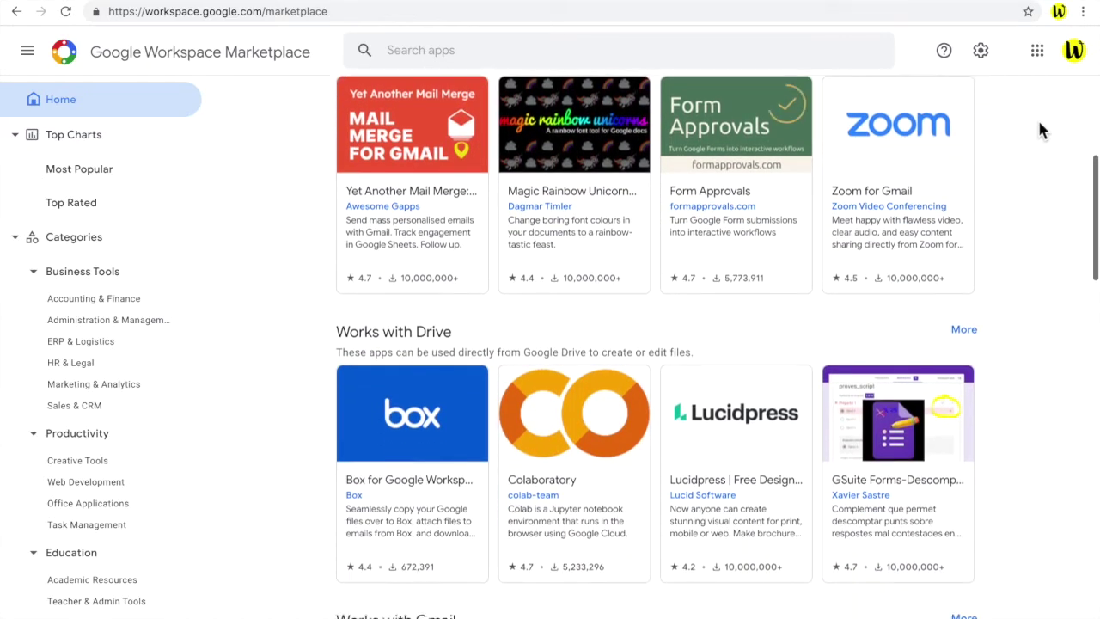
scroll(1041, 129, down, 3)
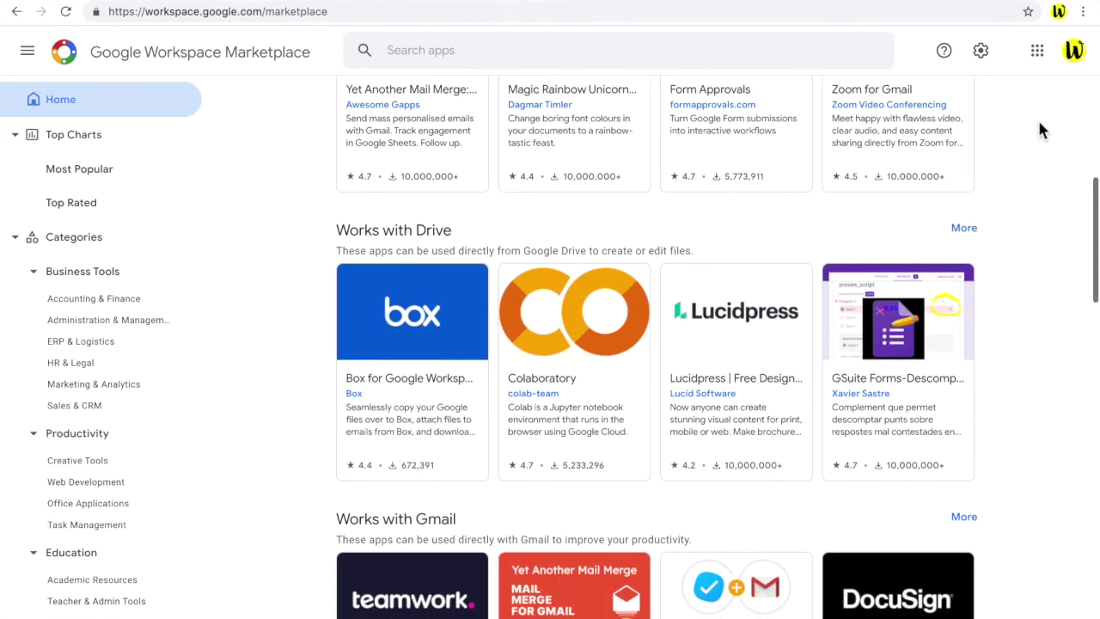
scroll(1040, 129, down, 4)
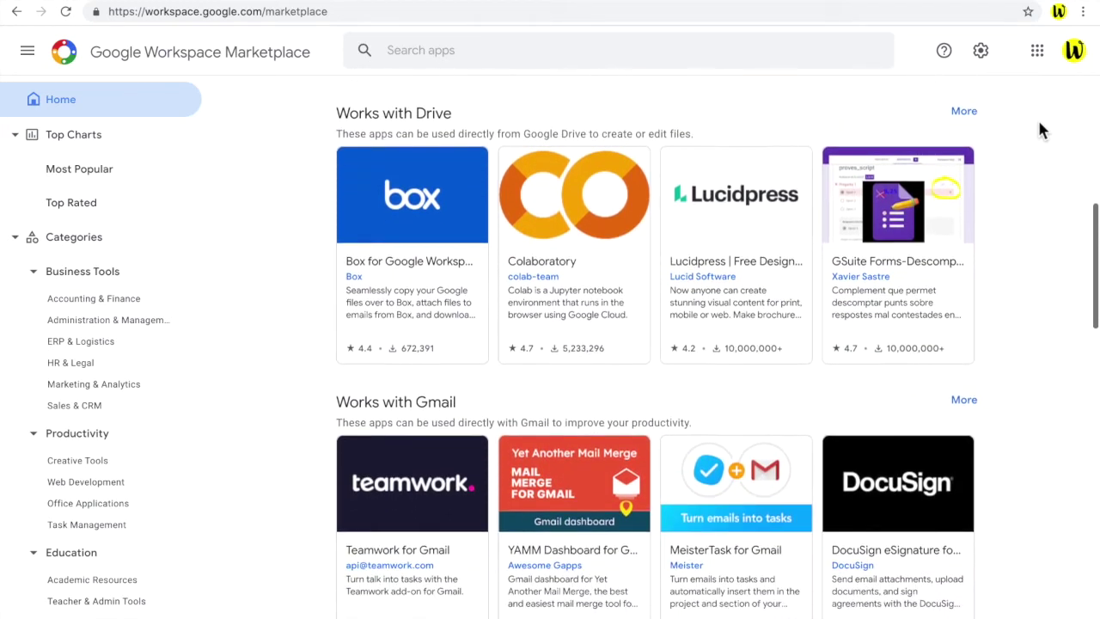
scroll(1040, 129, down, 3)
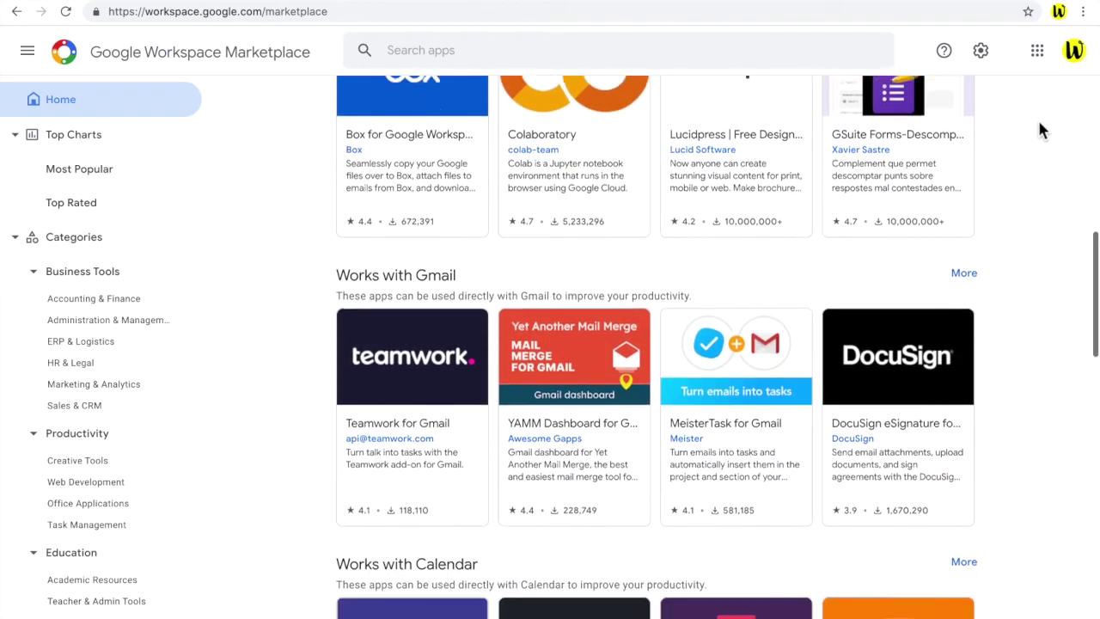
scroll(1040, 129, down, 3)
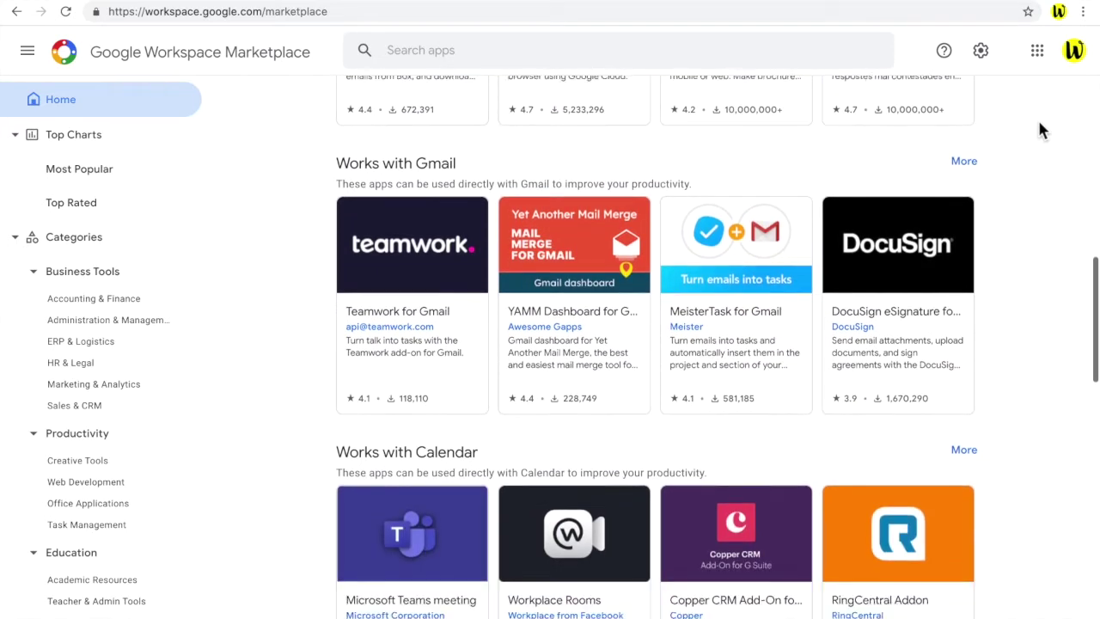
scroll(1040, 129, down, 3)
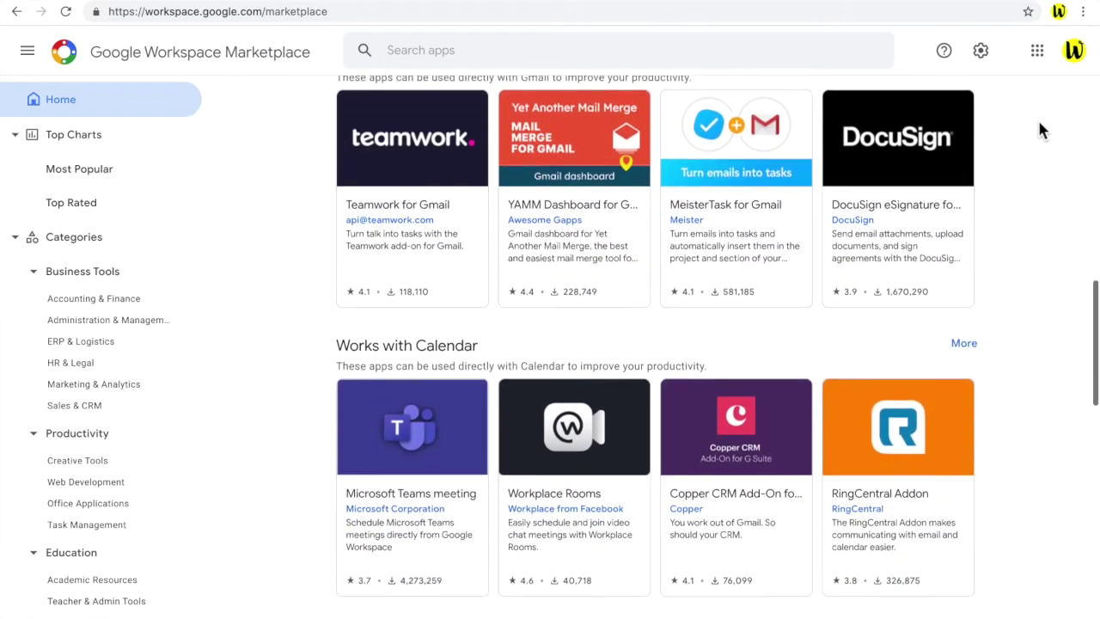
scroll(1041, 129, down, 3)
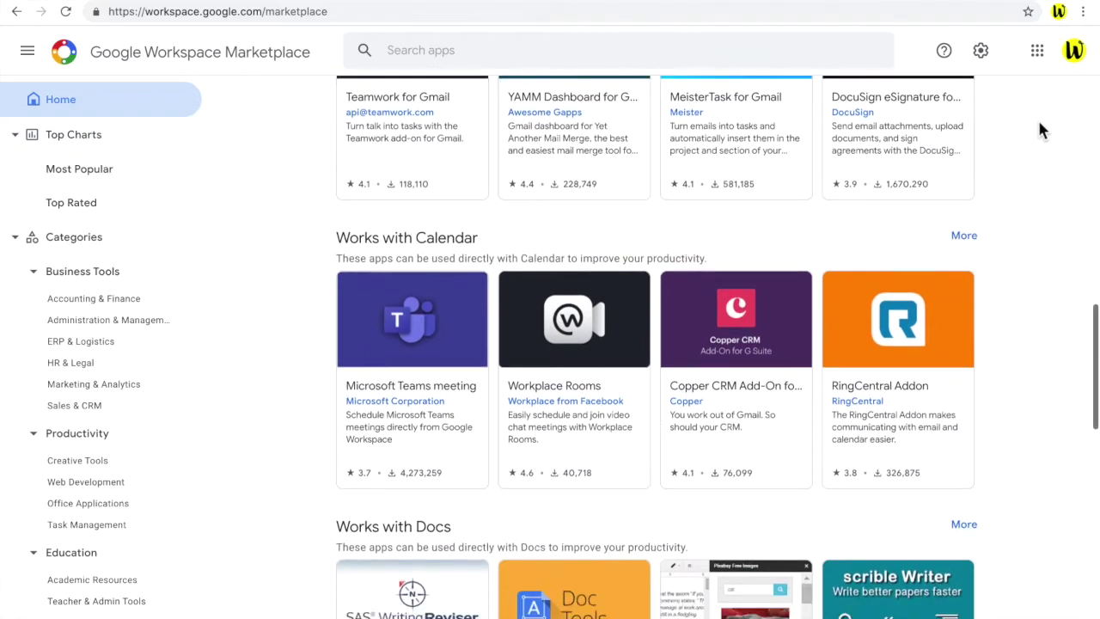
scroll(1040, 129, down, 3)
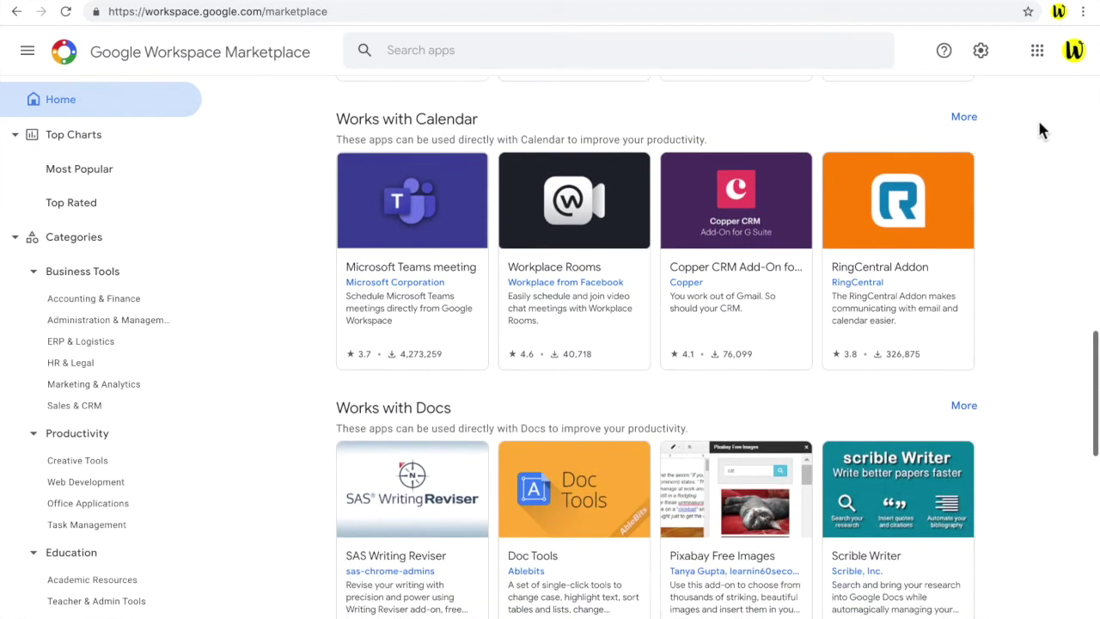
scroll(1041, 129, down, 3)
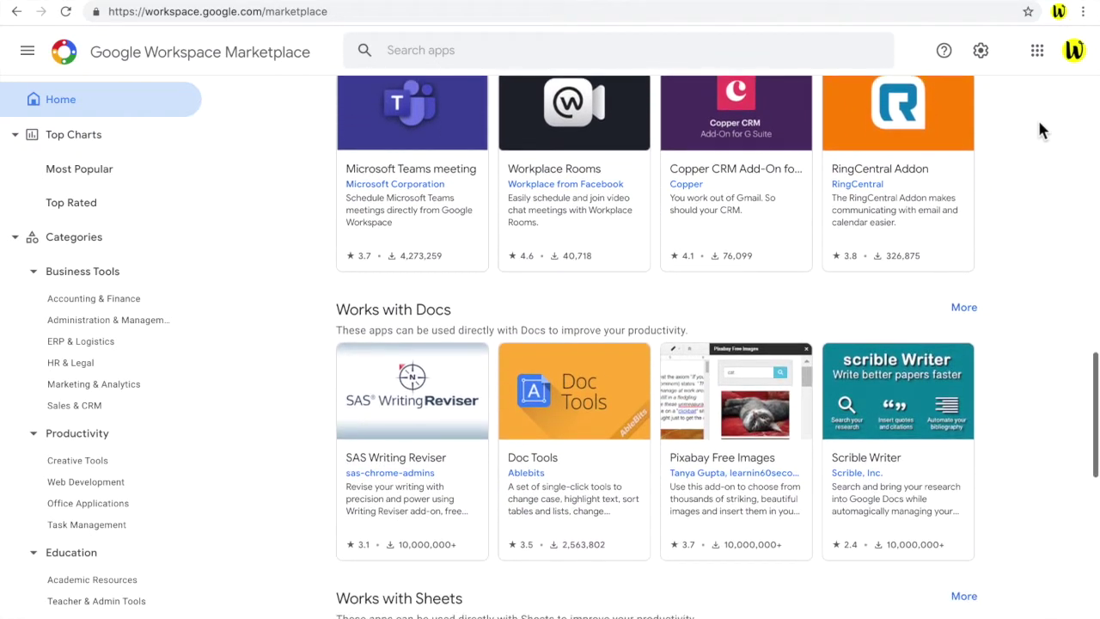
scroll(1038, 118, down, 2)
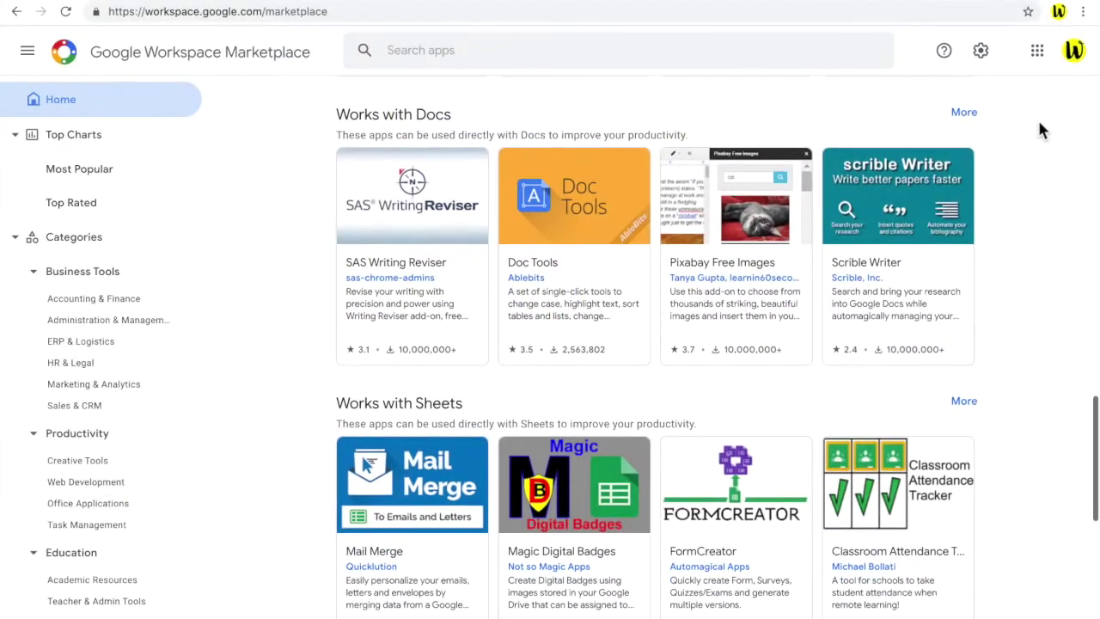
scroll(1041, 129, down, 2)
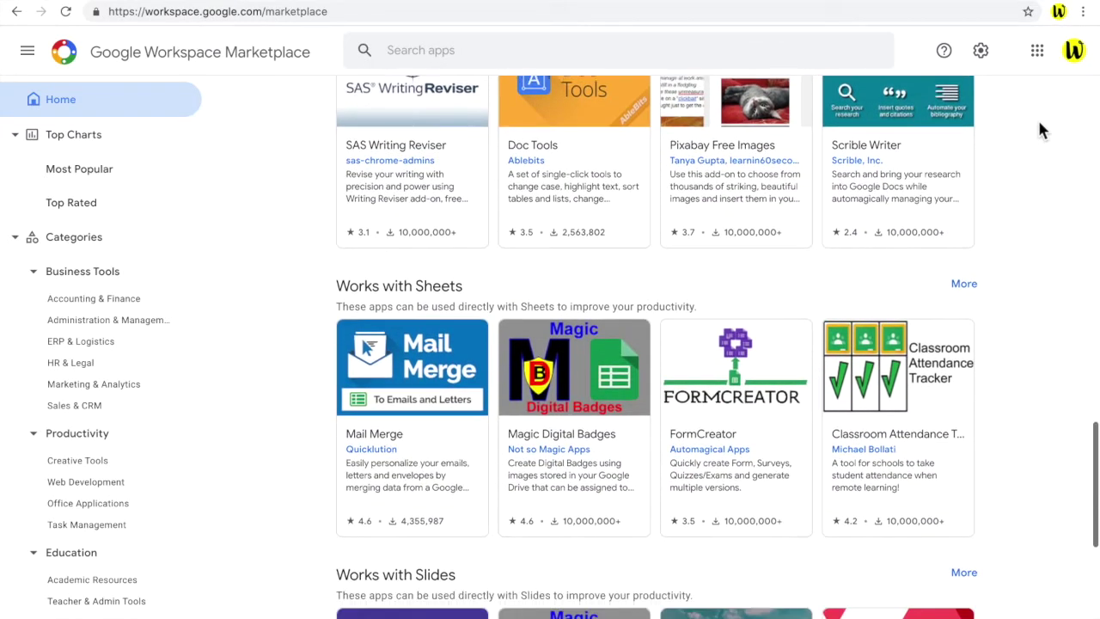
scroll(1040, 129, down, 2)
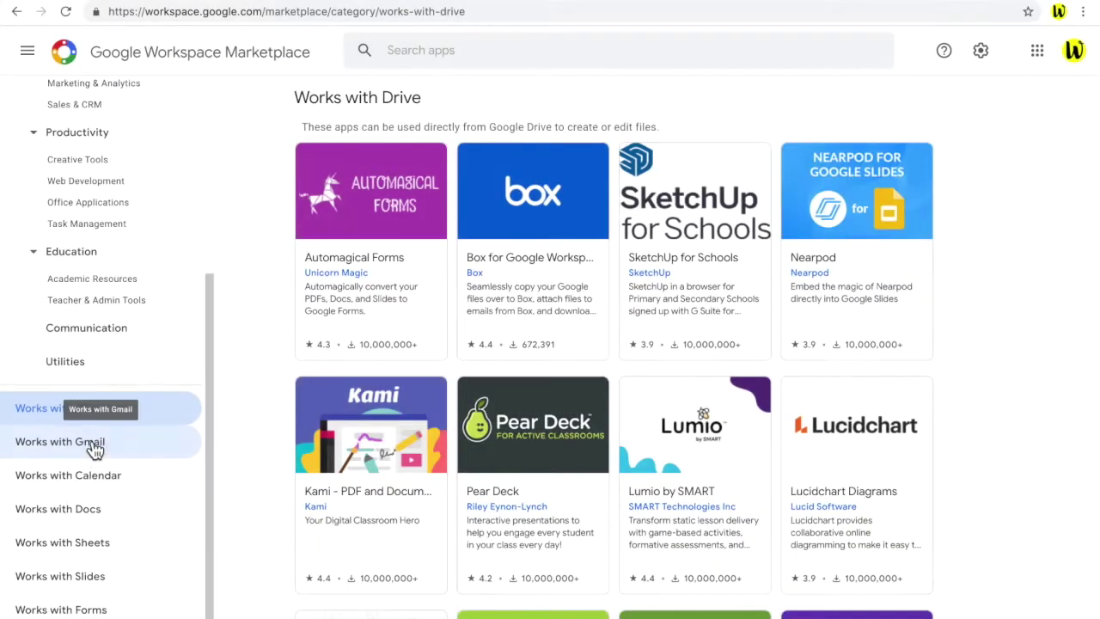
- View the marketplace categories of apps that work with Gmail, Calendar, Docs and Sheets
click(95, 450)
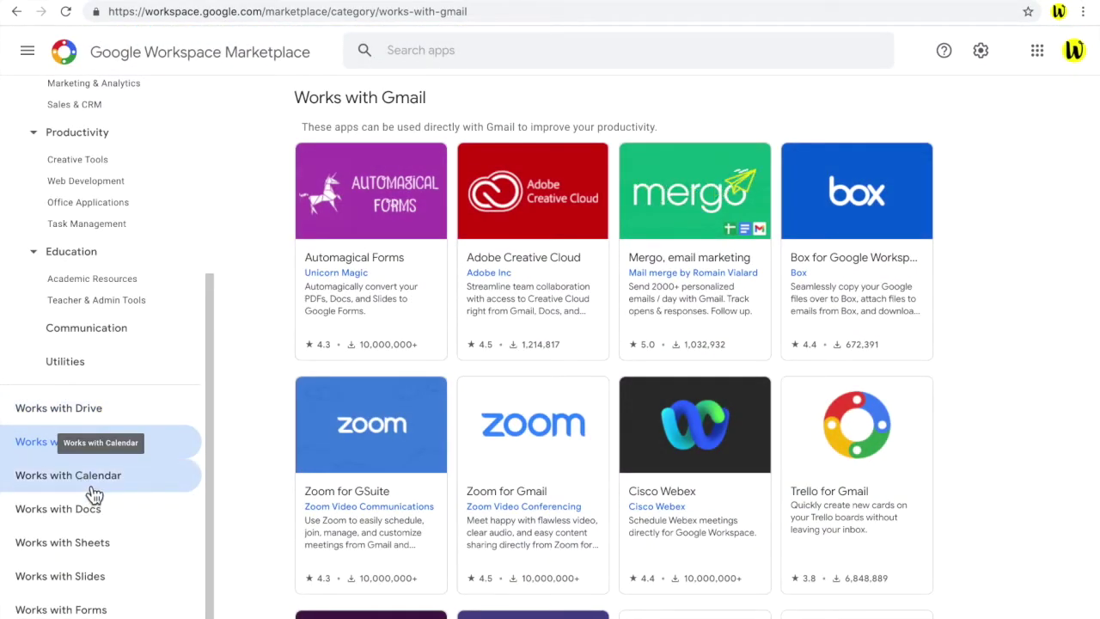
click(93, 494)
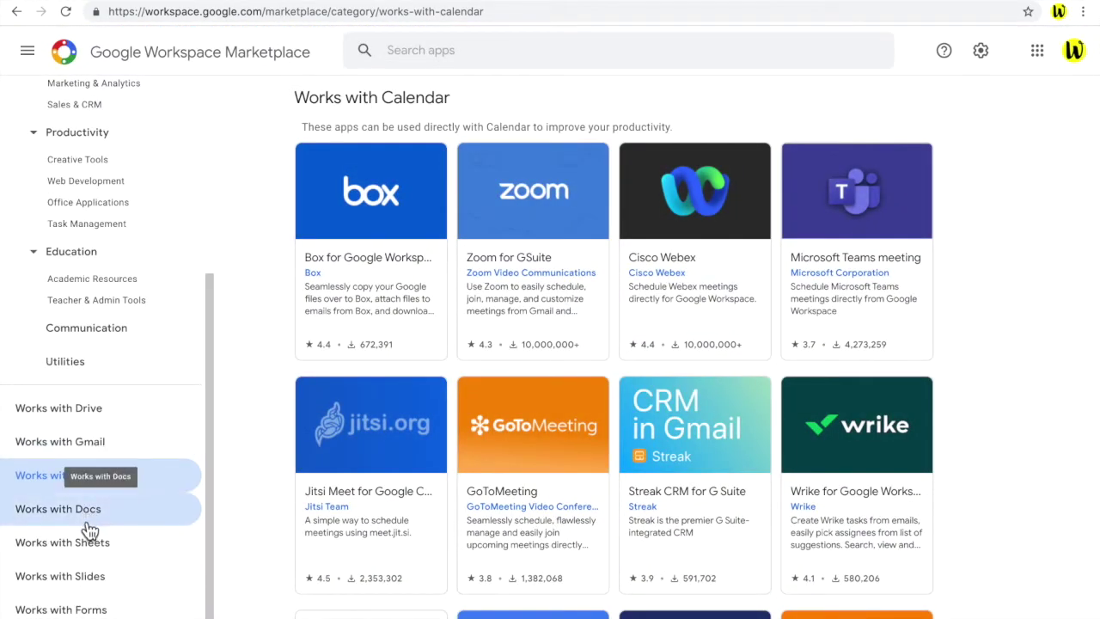
click(83, 514)
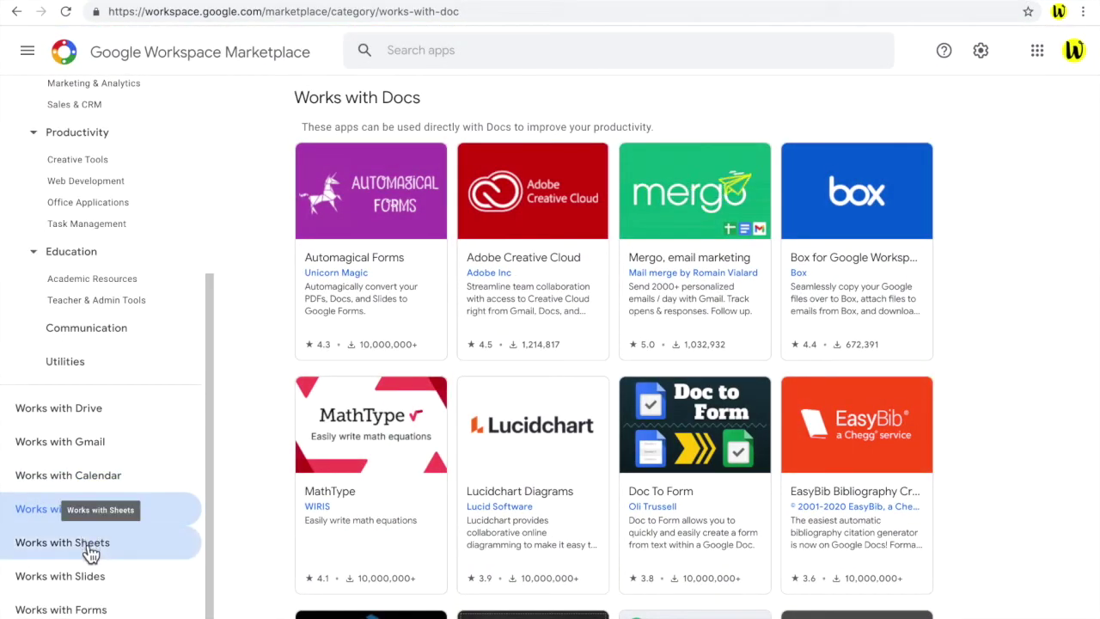
click(90, 548)
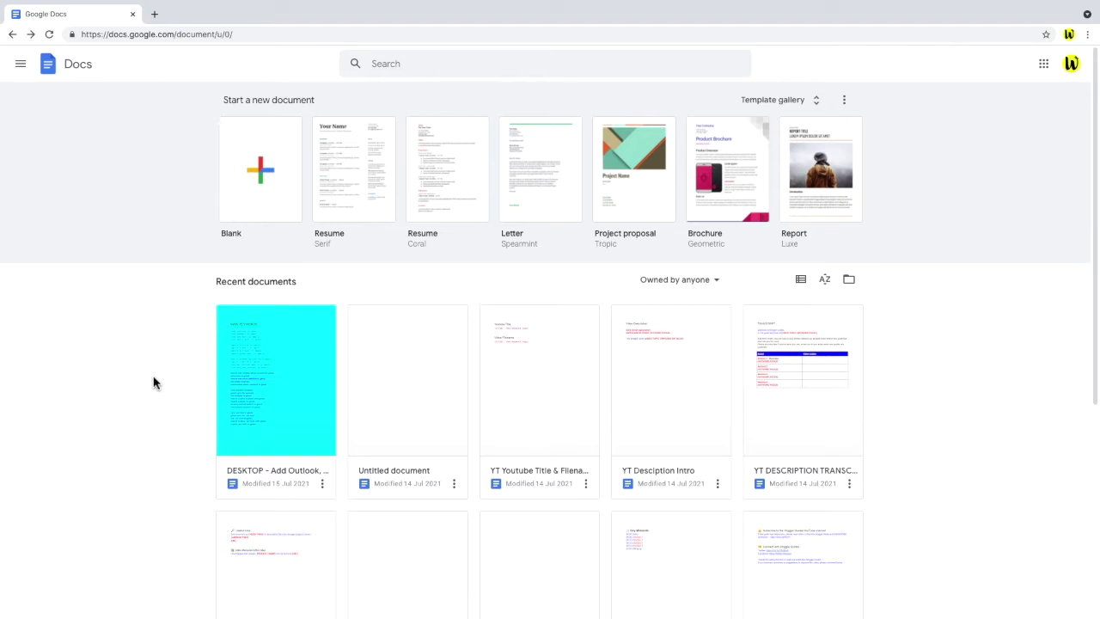
- Create a blank document in Google Docs and open the Doc Builder add-on's sidebar in it
click(302, 225)
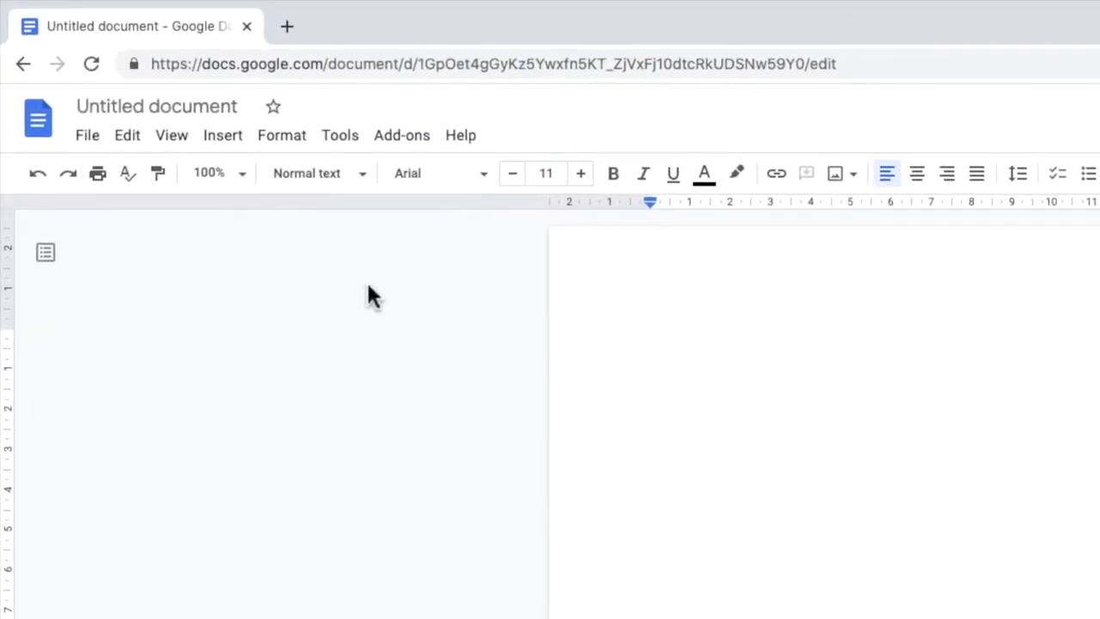
click(434, 146)
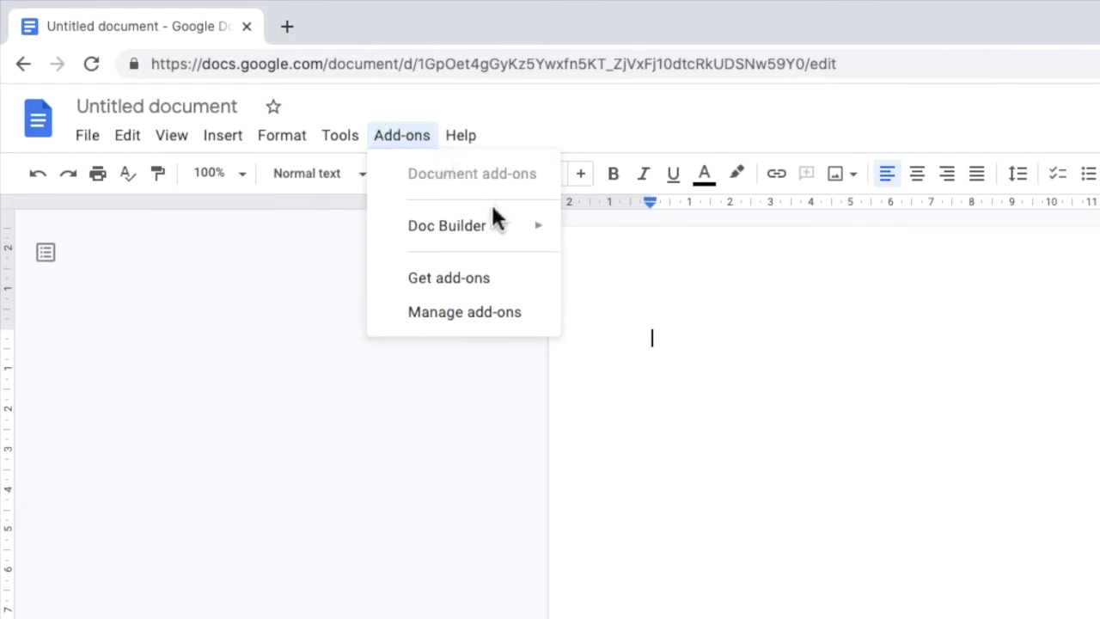
mouse_move(526, 225)
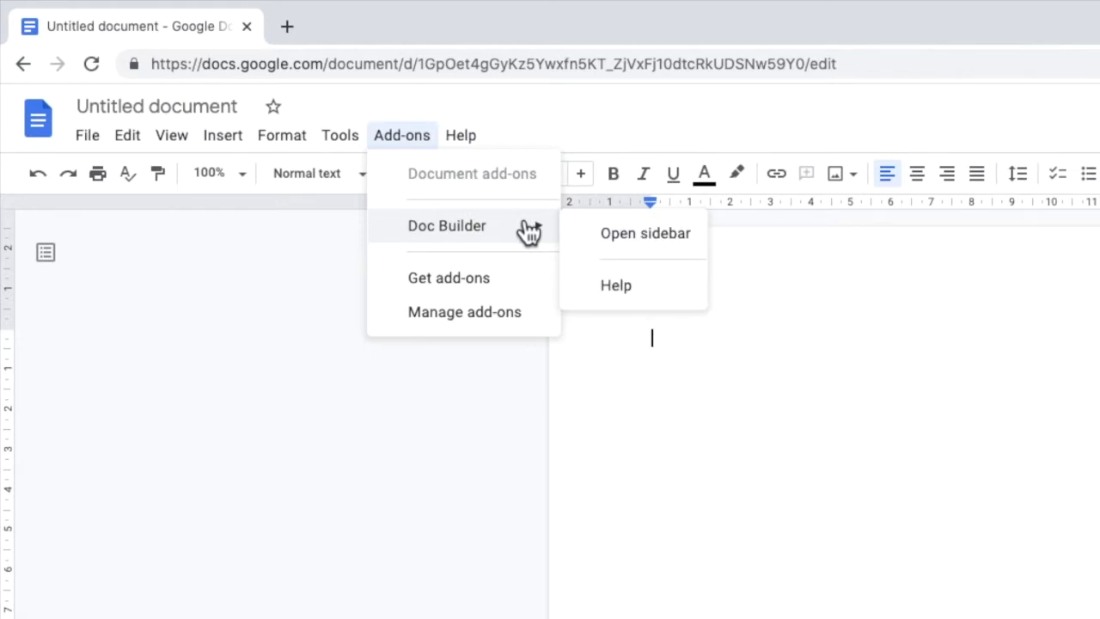
click(575, 242)
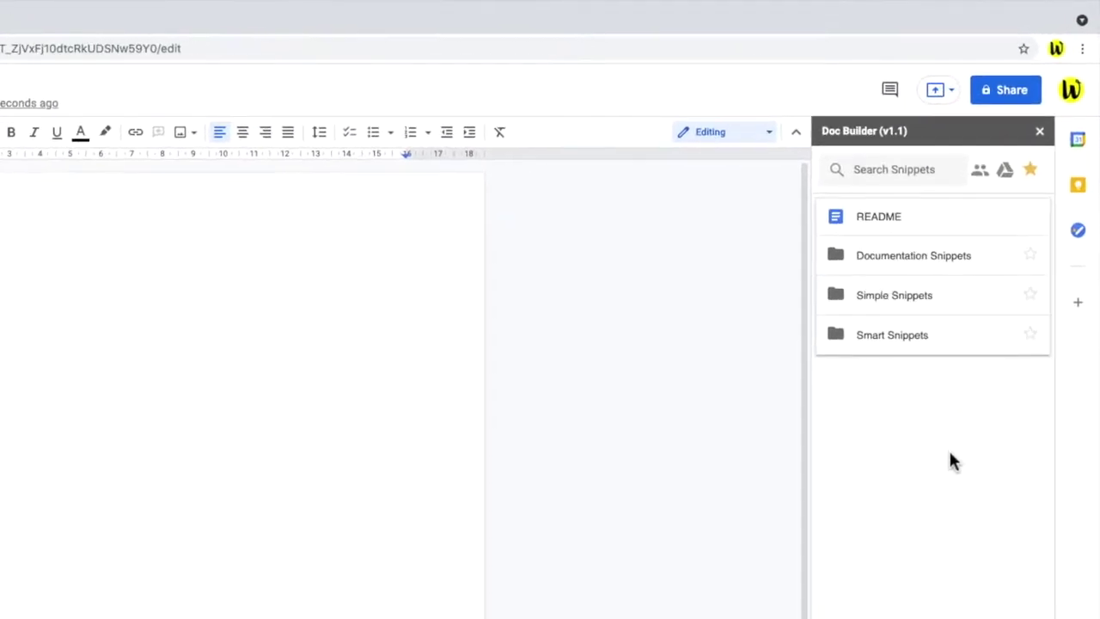
- Search the Doc Builder snippets for "YT" and insert the "YT Youtube Title & Filename" snippet into the document
click(919, 180)
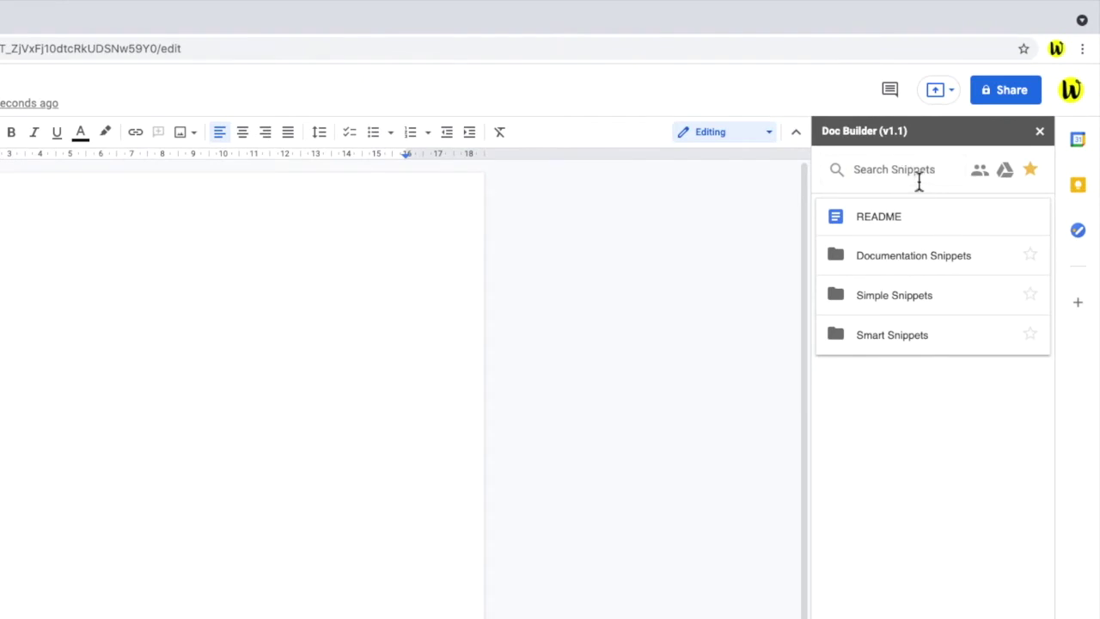
text(YT)
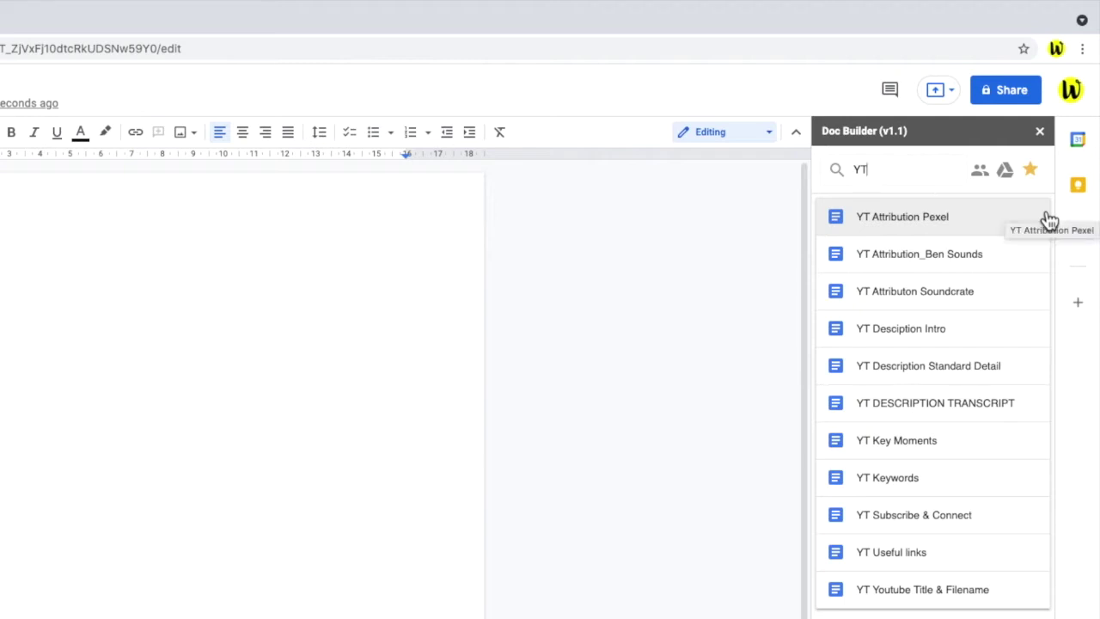
click(1042, 597)
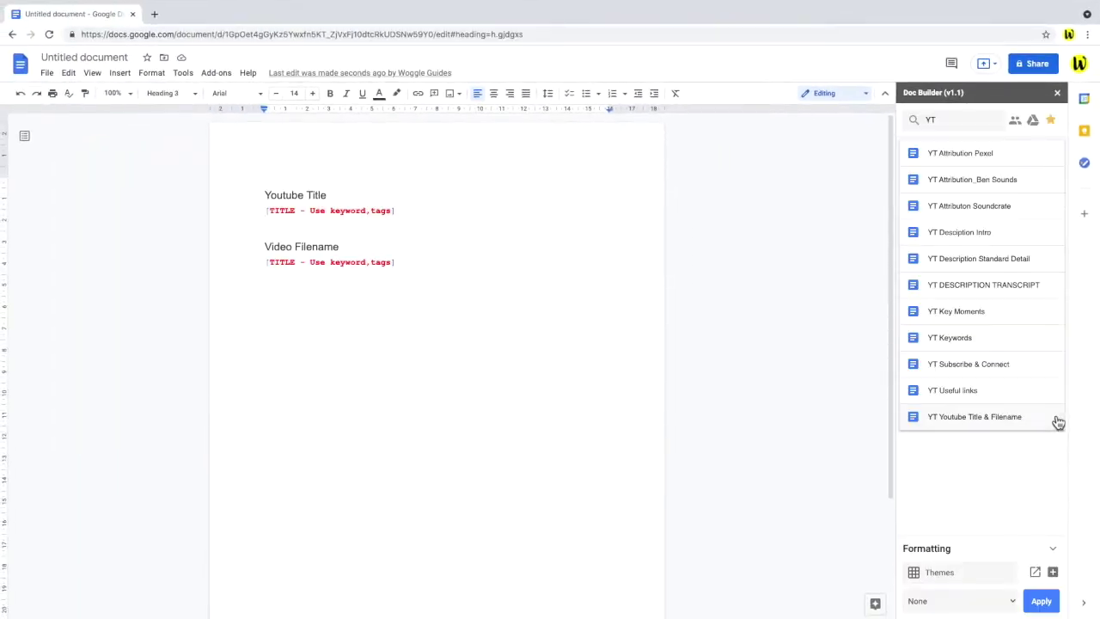
- Insert the "YT Desciption Intro" snippet below the video filename, then the "YT DESCRIPTION TRANSCRIPT" snippet after a blank line
click(383, 316)
click(1034, 241)
click(465, 406)
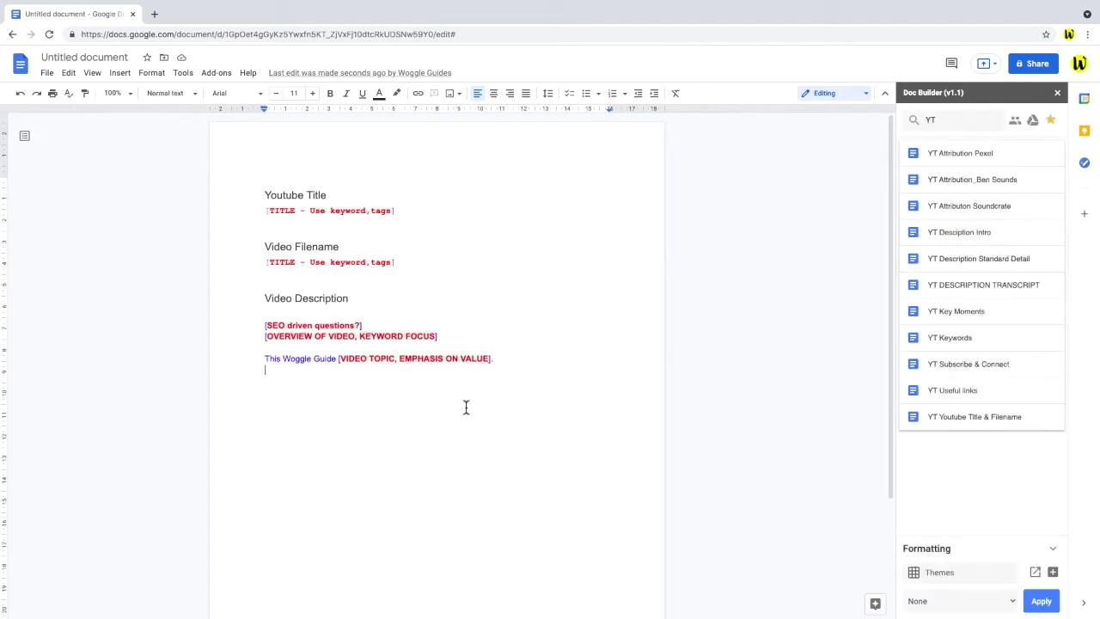
key(Return)
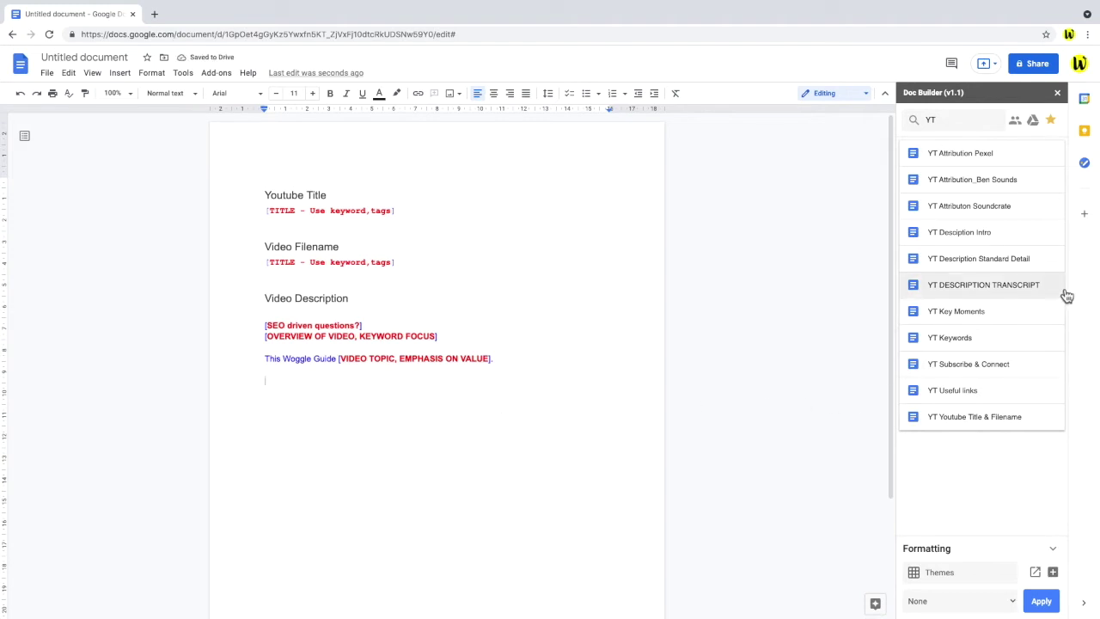
click(1065, 294)
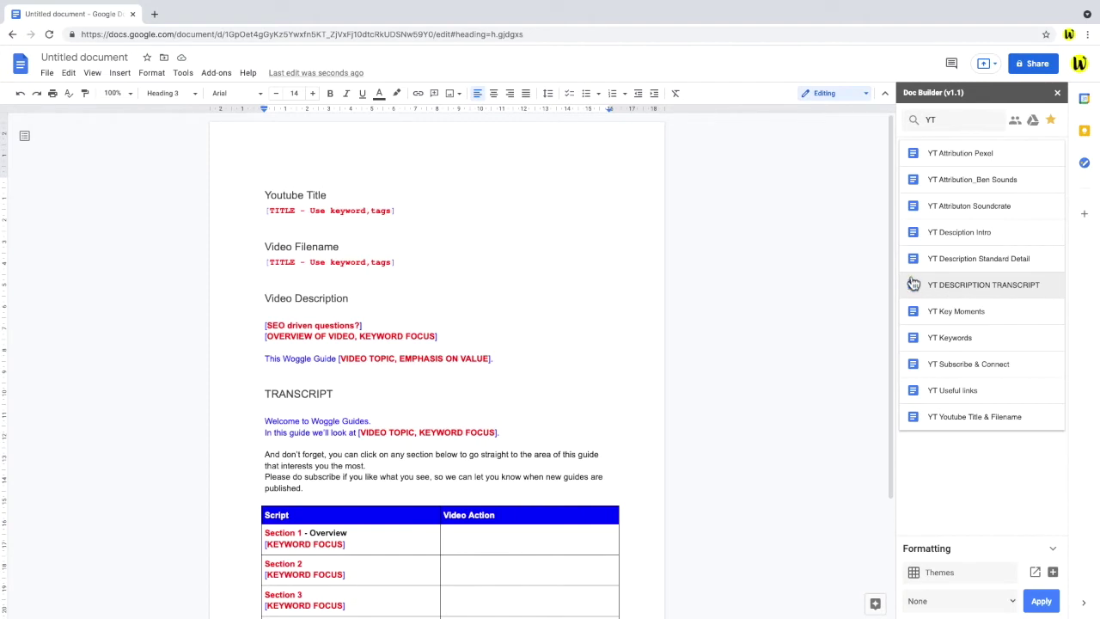
- Insert the "YT Key Moments" snippet below the script table and the "YT Useful links" snippet after the Wrap up timestamp
drag(891, 265, 866, 404)
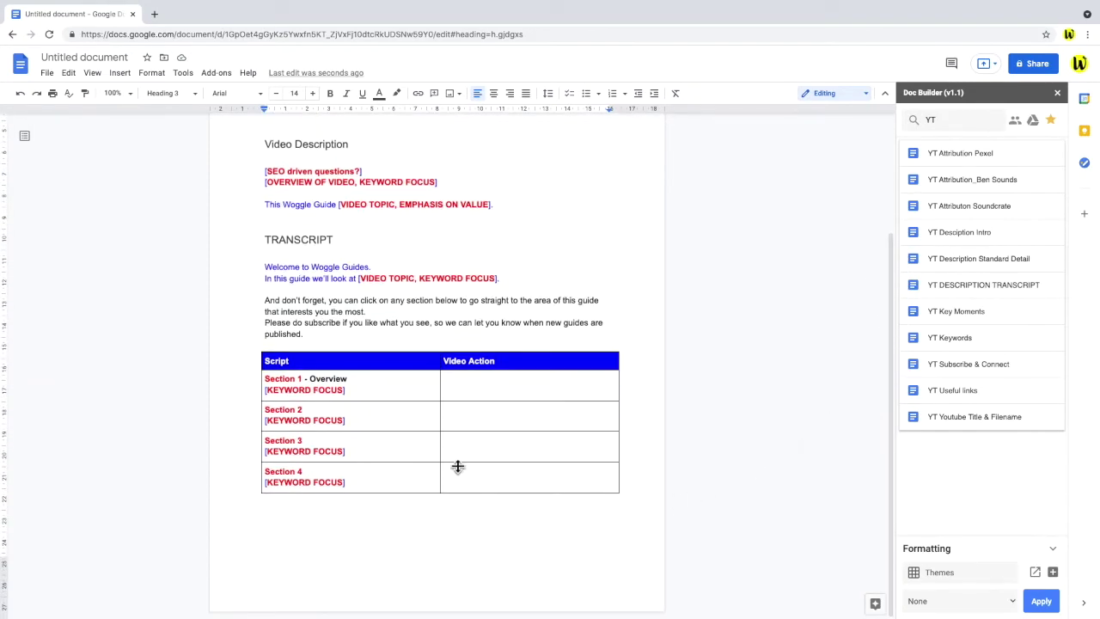
click(323, 522)
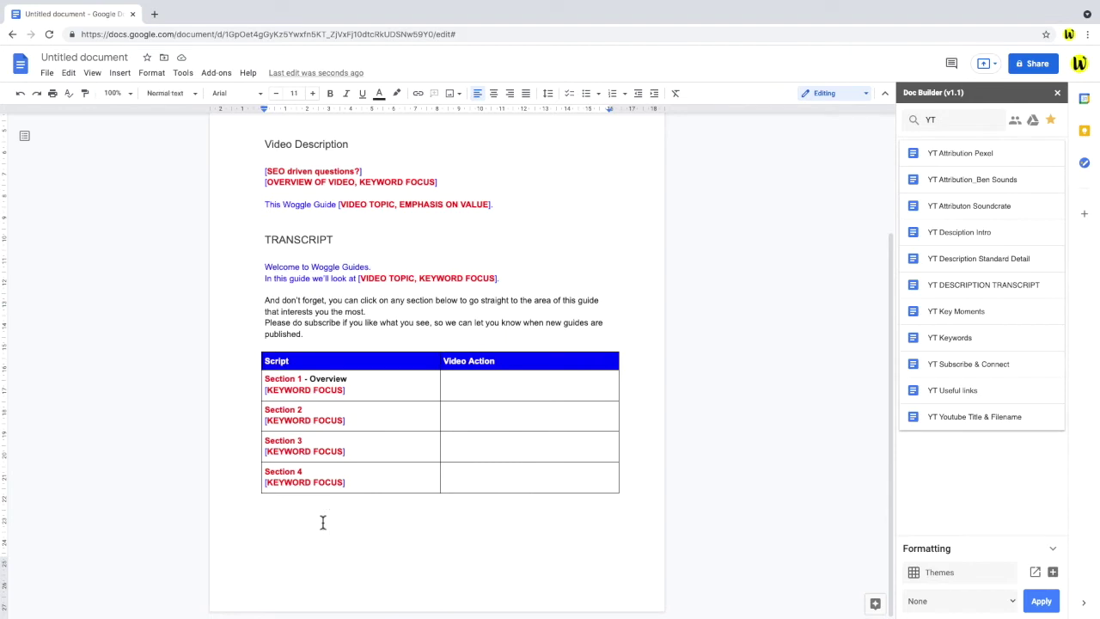
click(1054, 323)
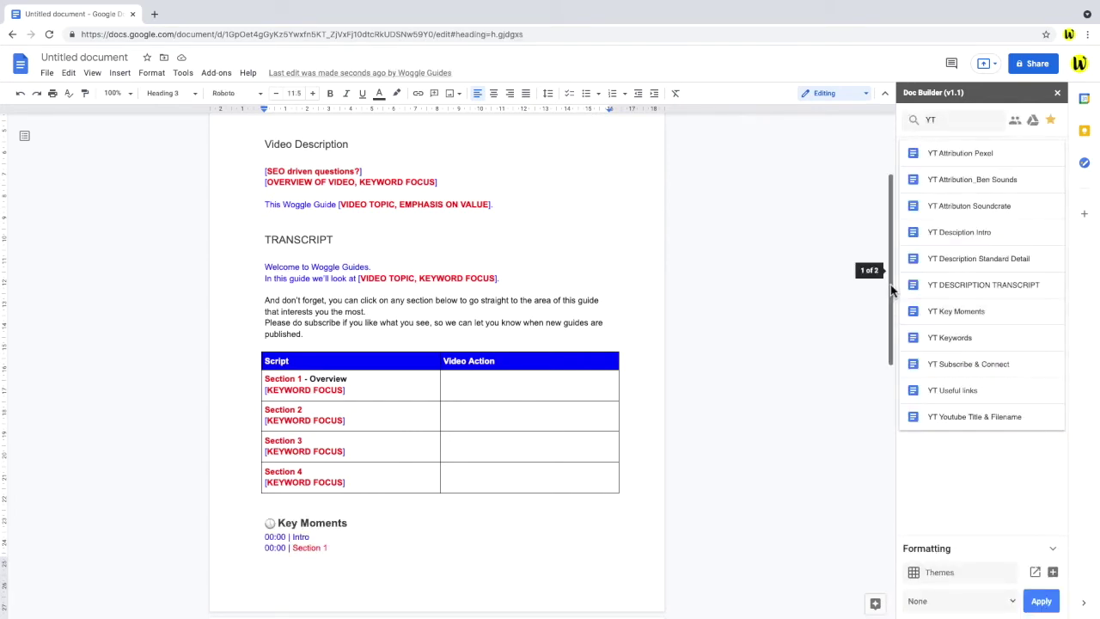
drag(892, 291, 853, 395)
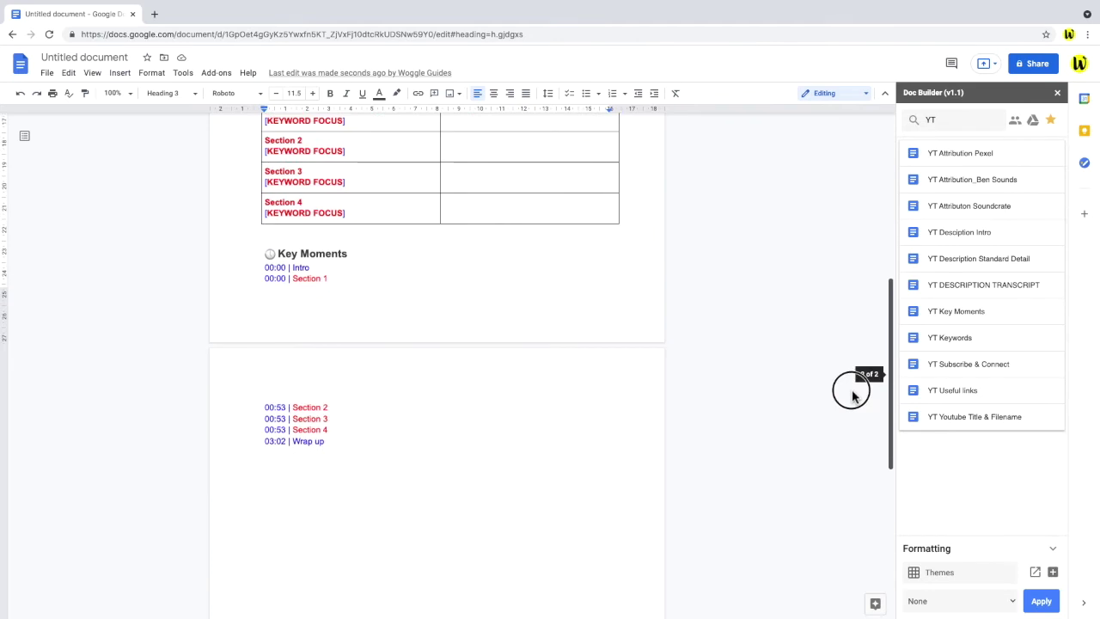
click(306, 472)
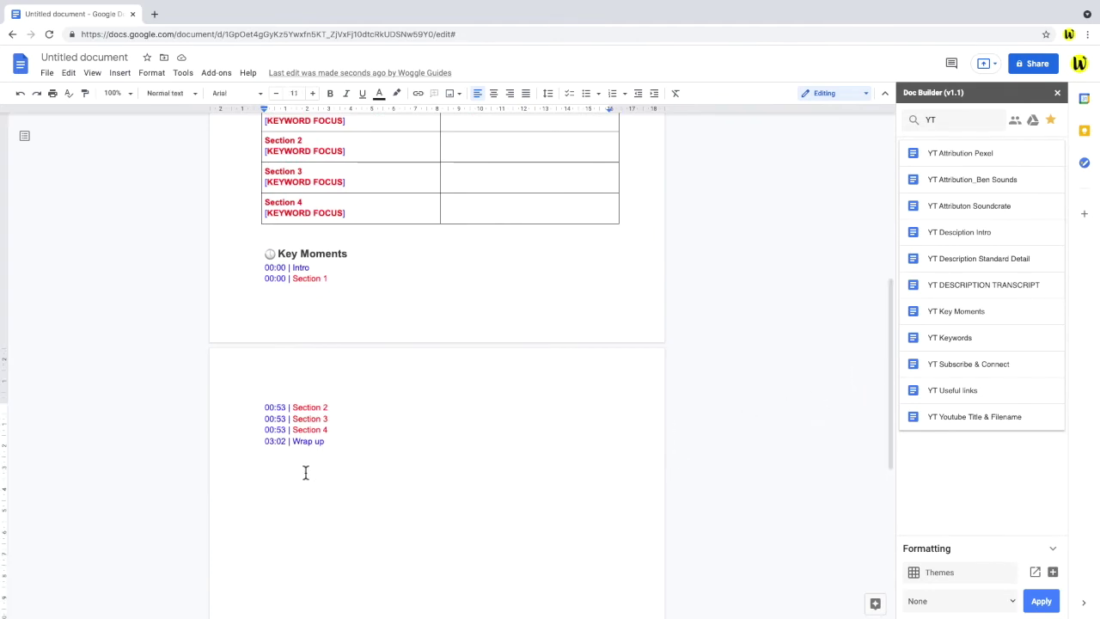
click(1036, 394)
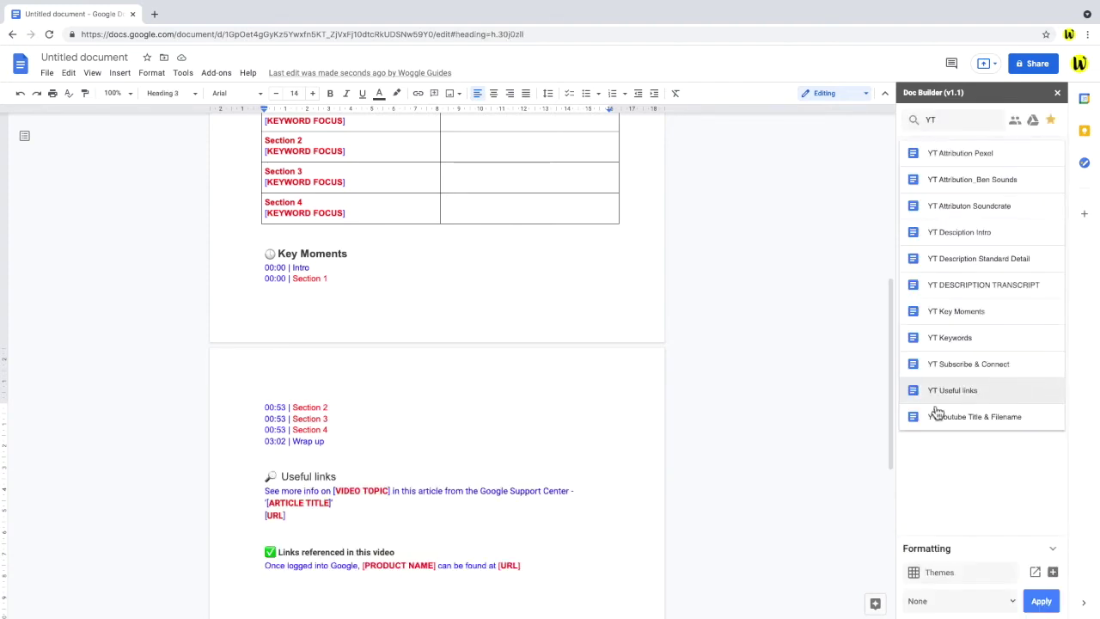
- Add the "YT Subscribe & Connect" snippet below the referenced links and, after a blank line, the "YT Attribution_Ben Sounds" snippet
drag(892, 373, 876, 467)
click(318, 434)
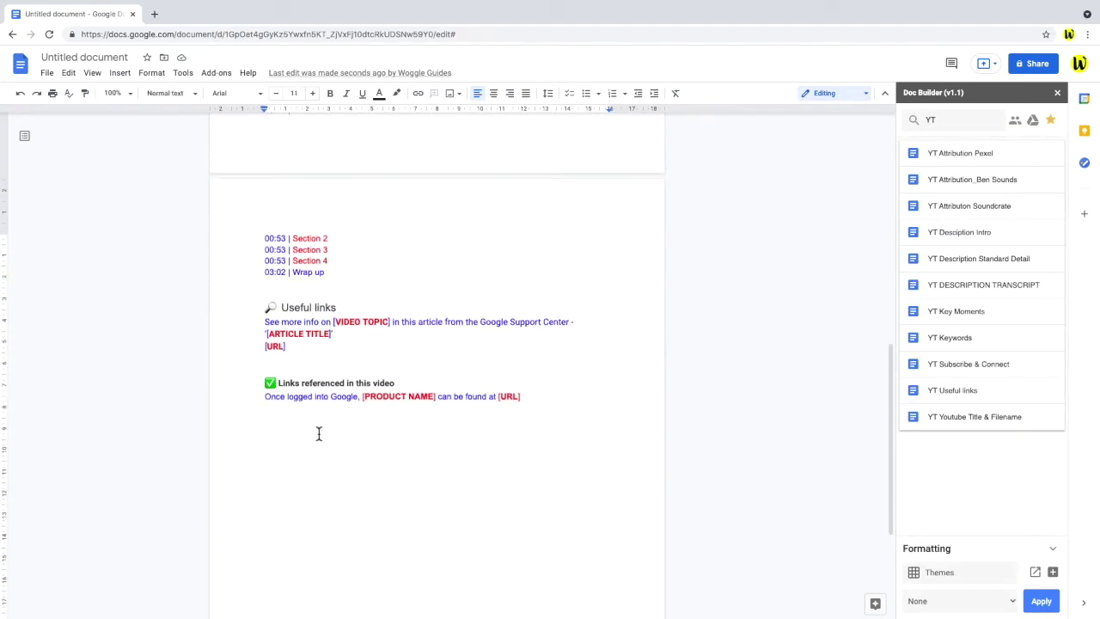
click(1048, 369)
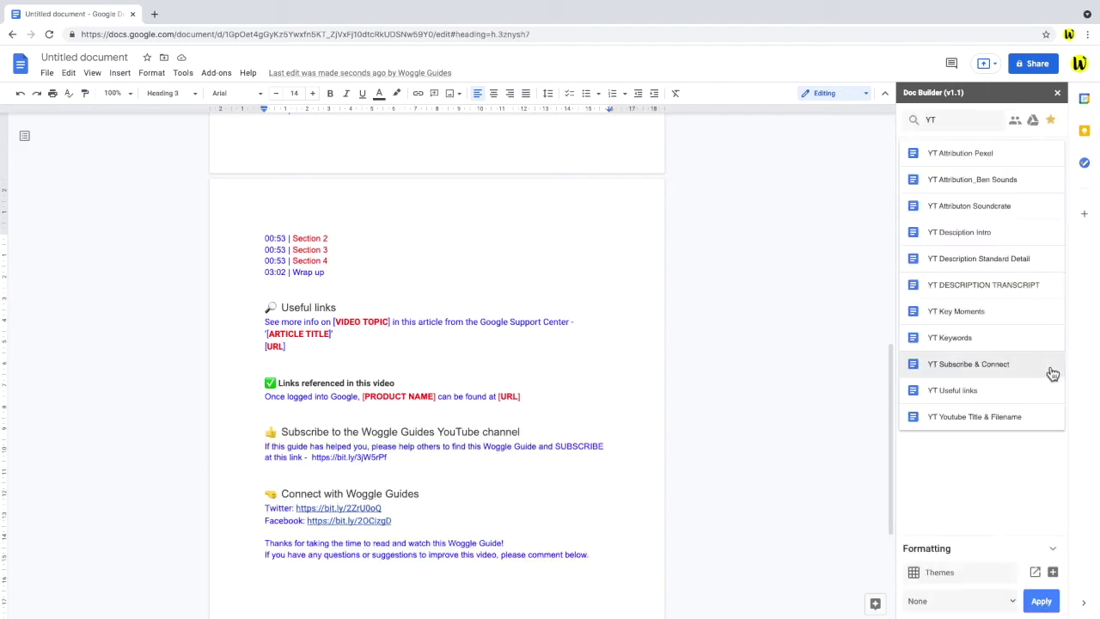
drag(891, 413, 884, 445)
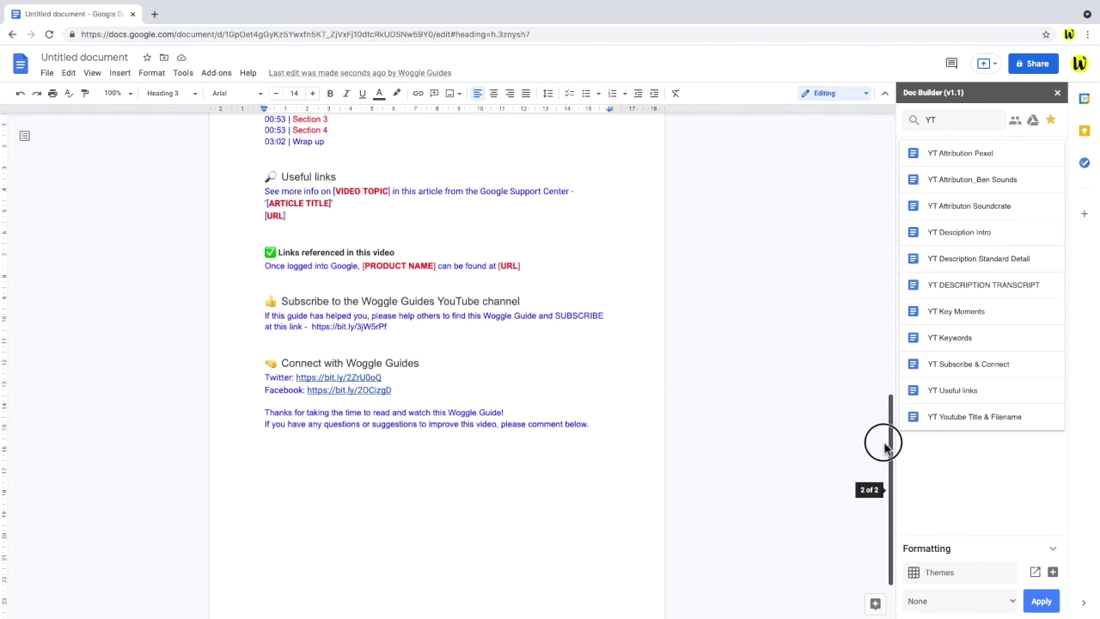
click(282, 456)
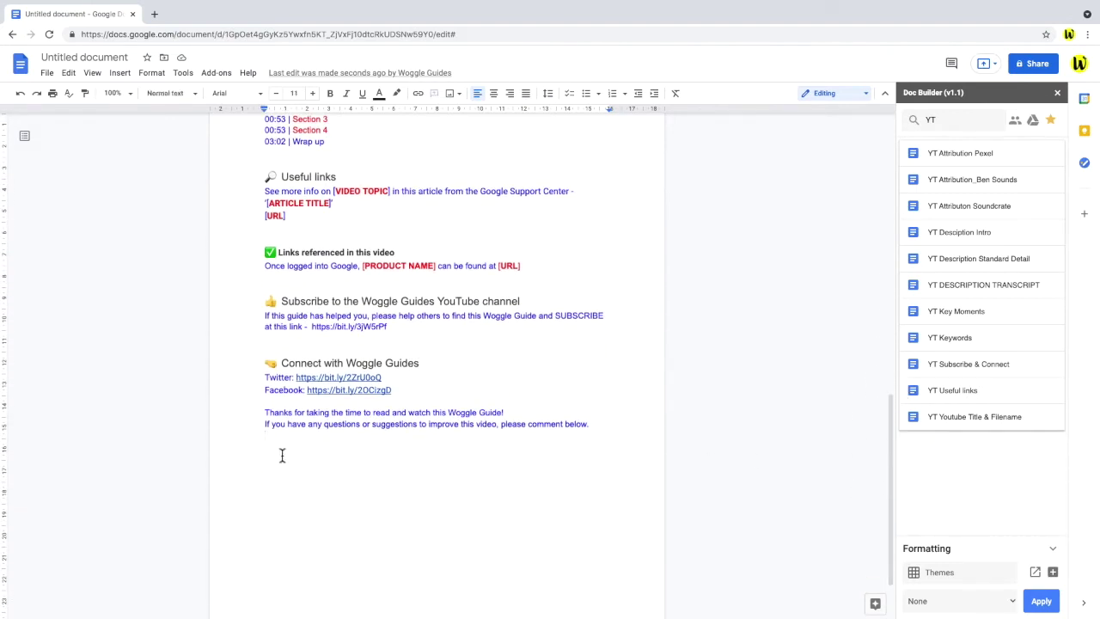
key(Return)
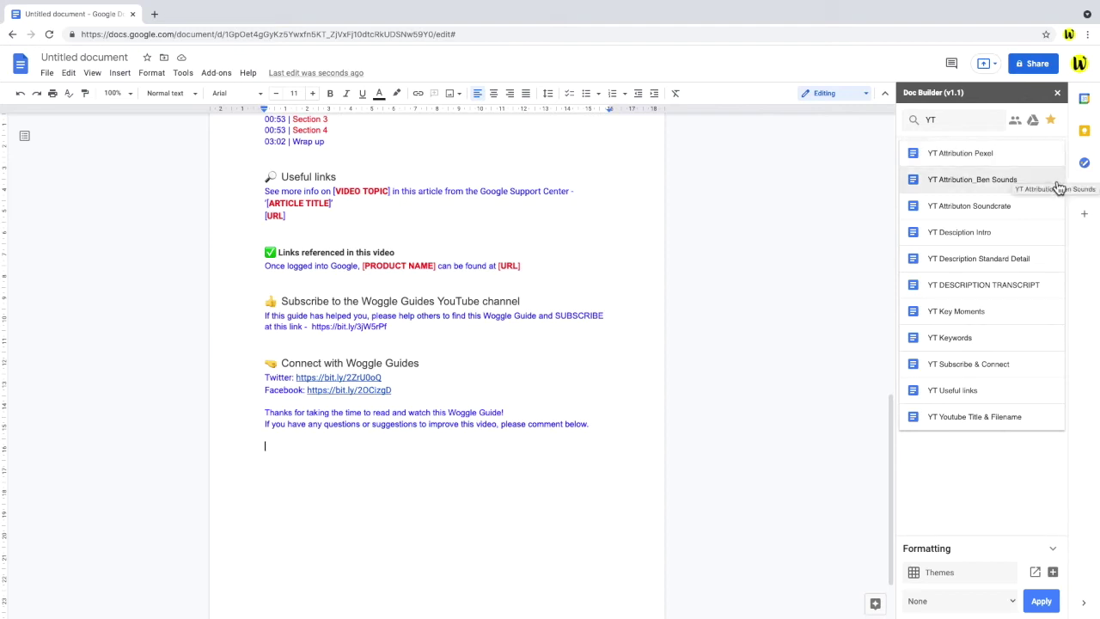
click(1057, 182)
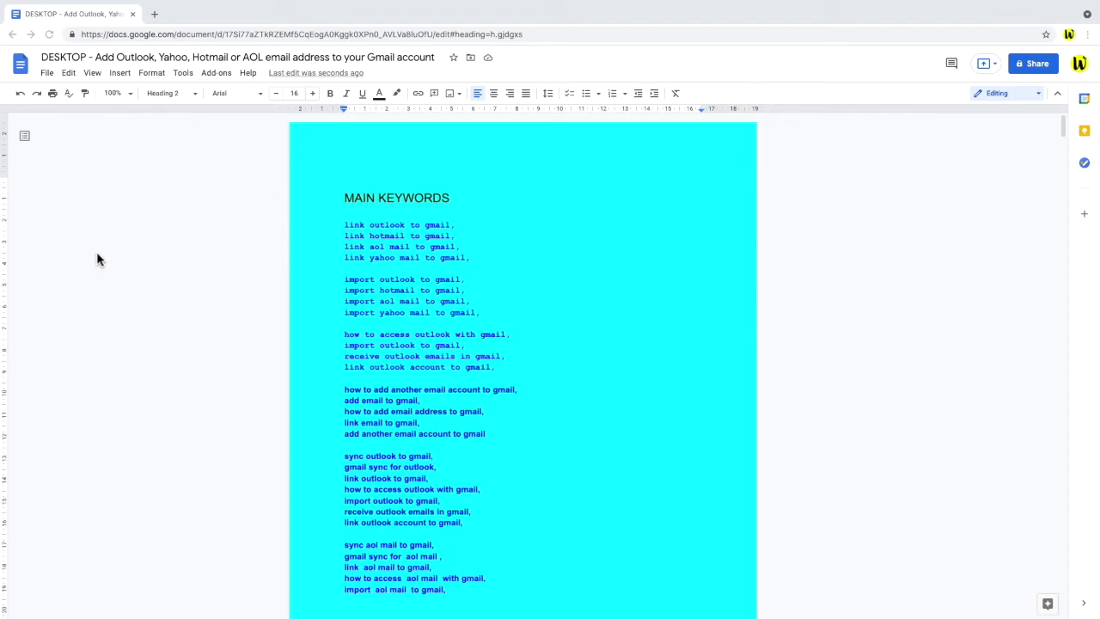
- Look through the long webmail-to-Gmail script document, from the main keywords to the attribution, and examine its Key Moments section
click(1064, 129)
drag(1066, 129, 1065, 592)
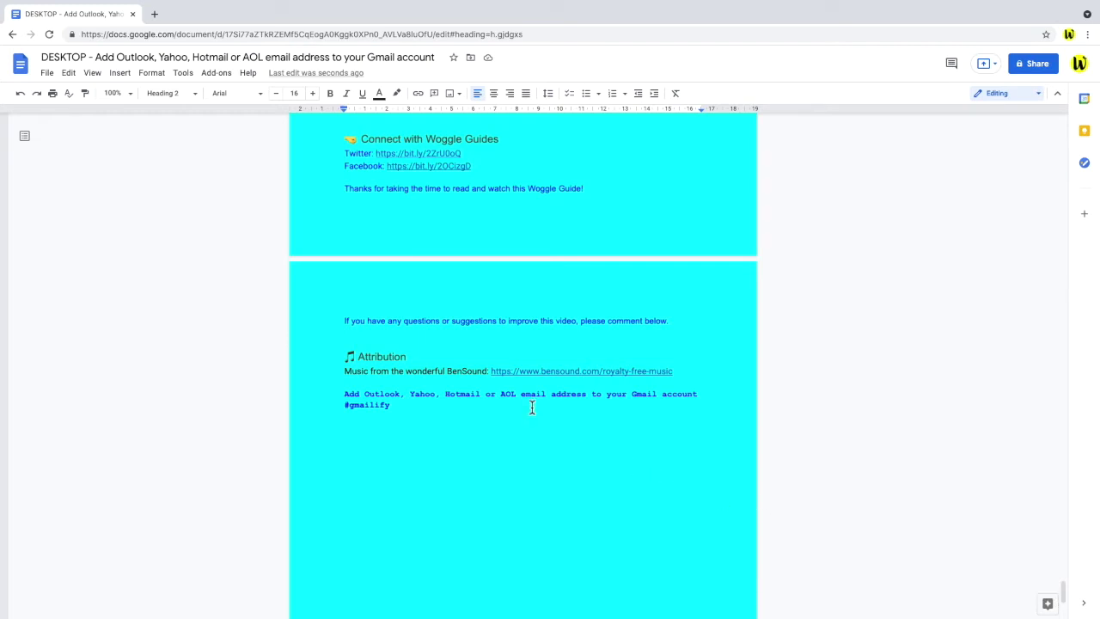
click(511, 421)
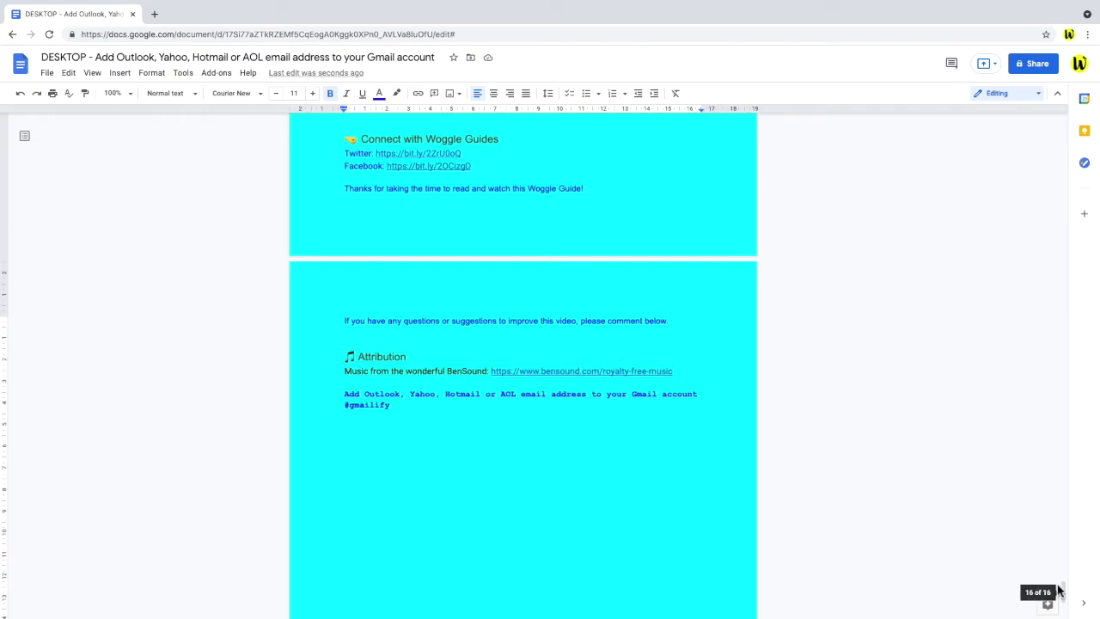
drag(1064, 591, 1050, 127)
drag(465, 197, 336, 200)
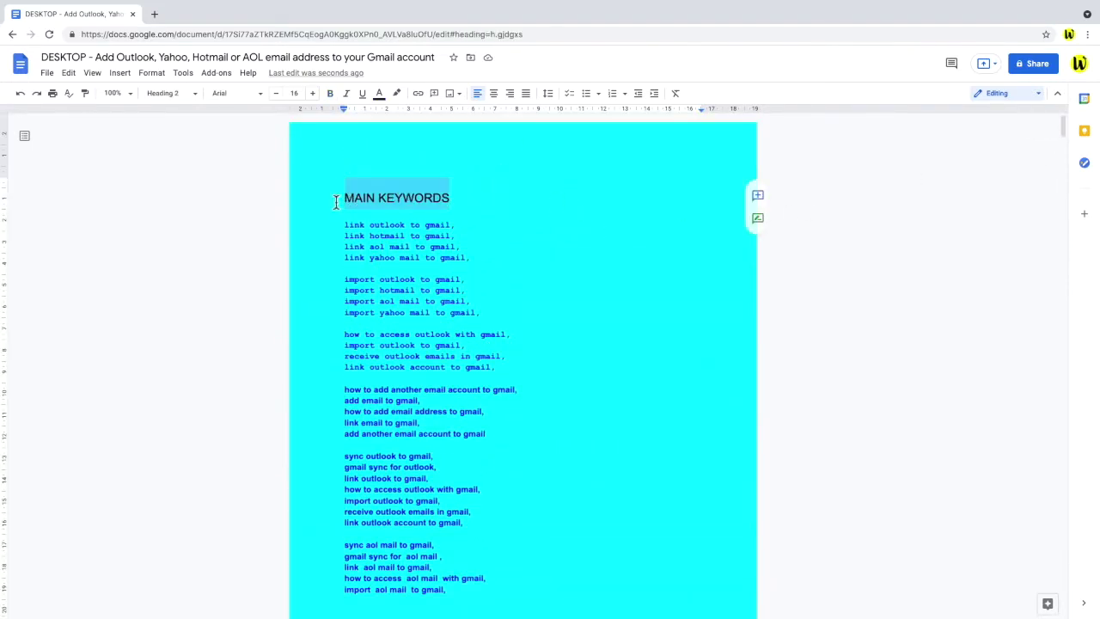
drag(1063, 129, 1010, 564)
drag(360, 428, 427, 429)
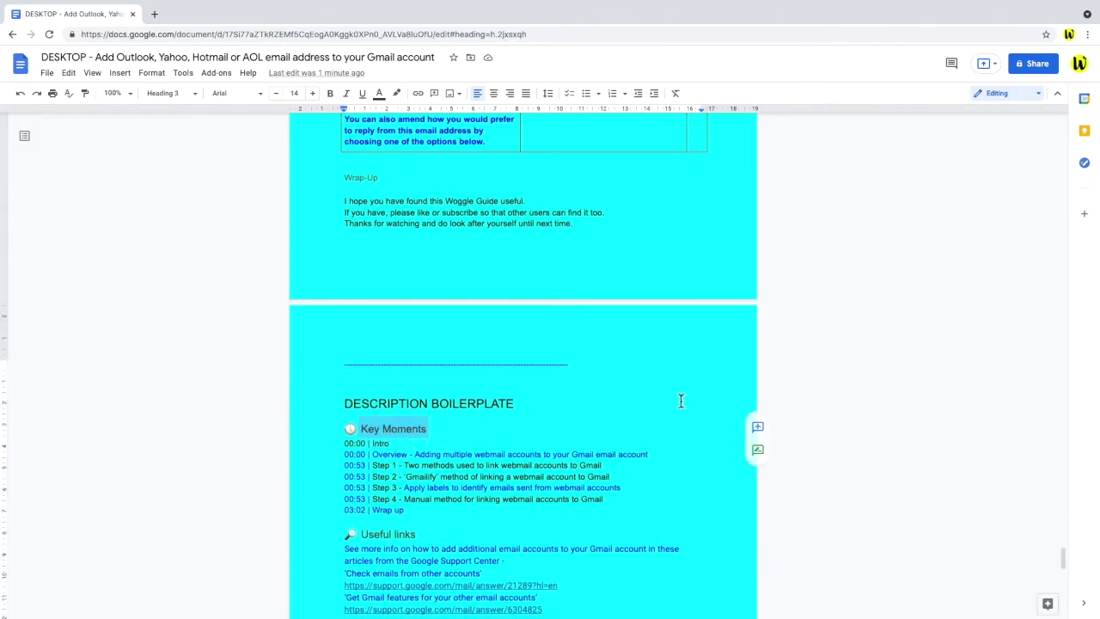
click(236, 182)
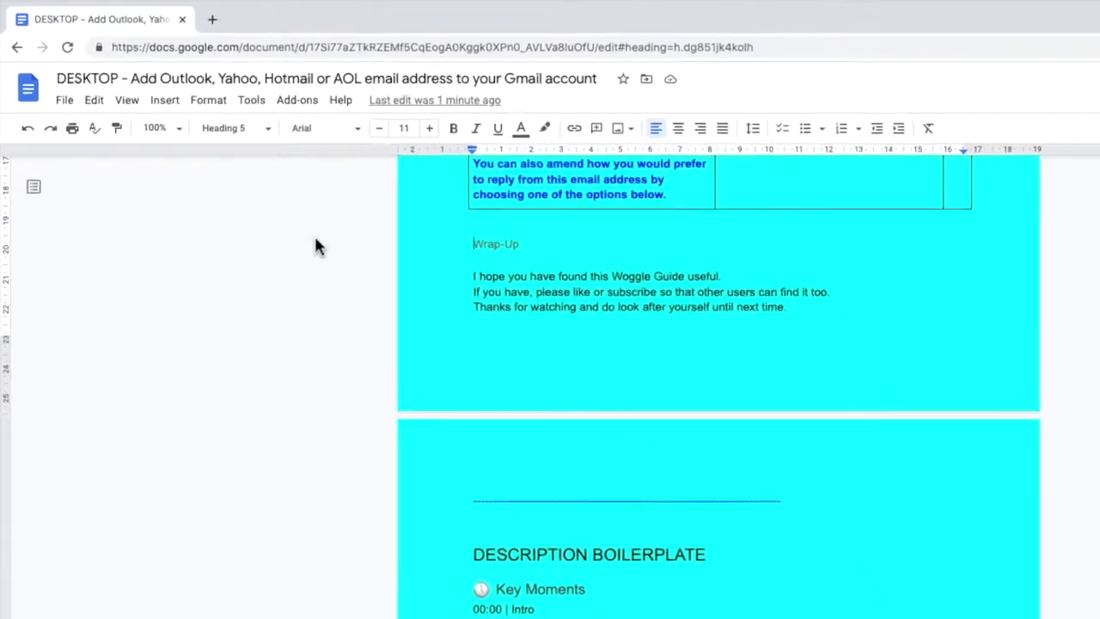
- Start the Search & Navigate add-on in the webmail-to-Gmail script document
click(380, 143)
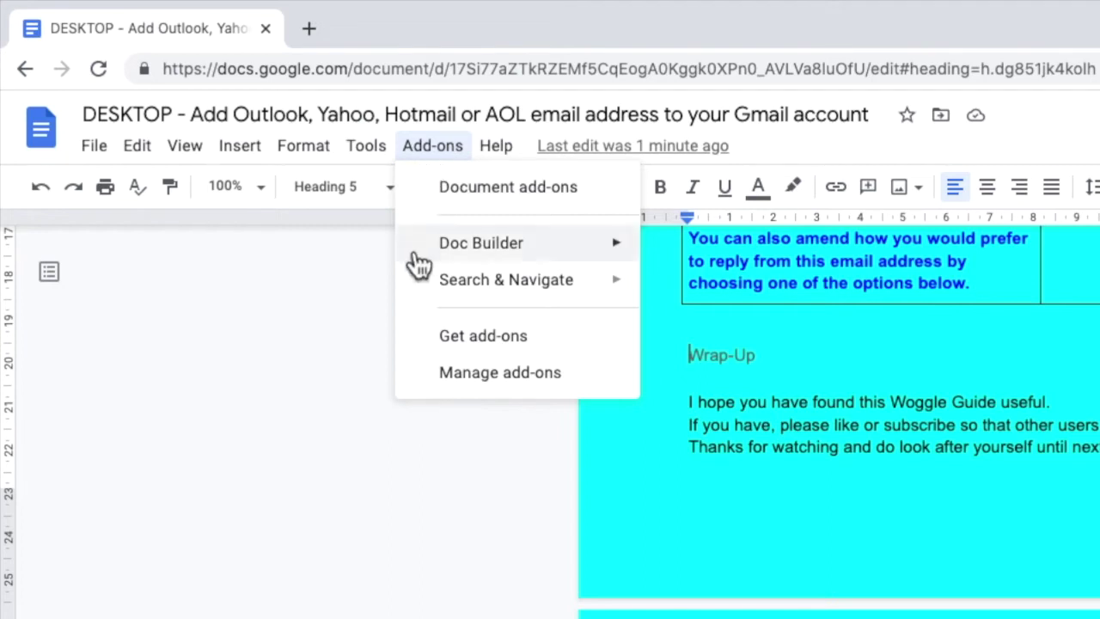
mouse_move(422, 291)
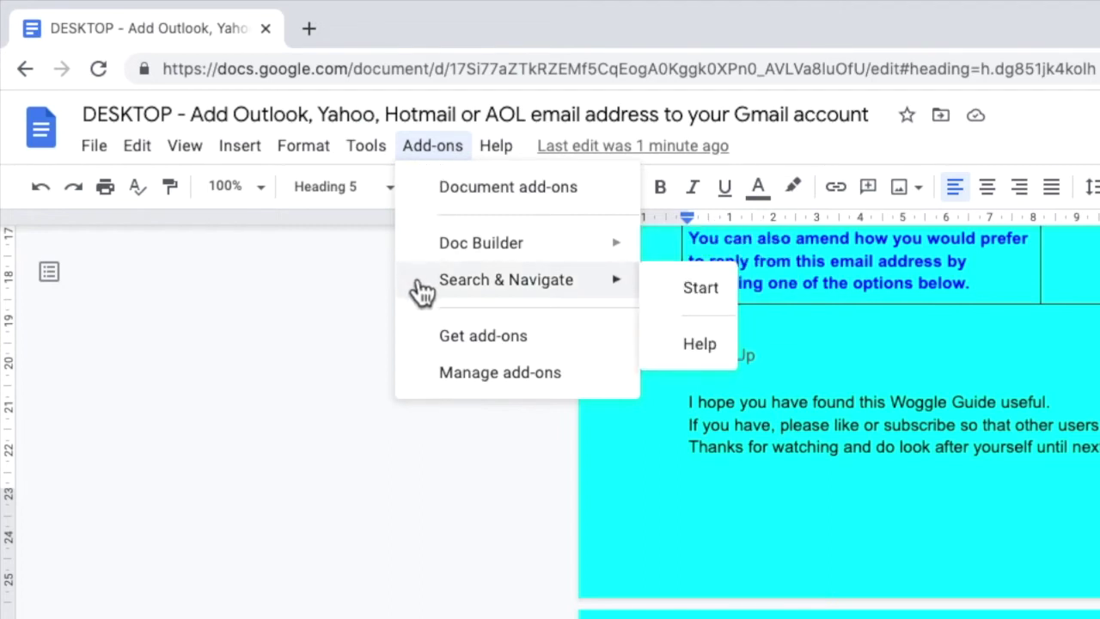
click(662, 296)
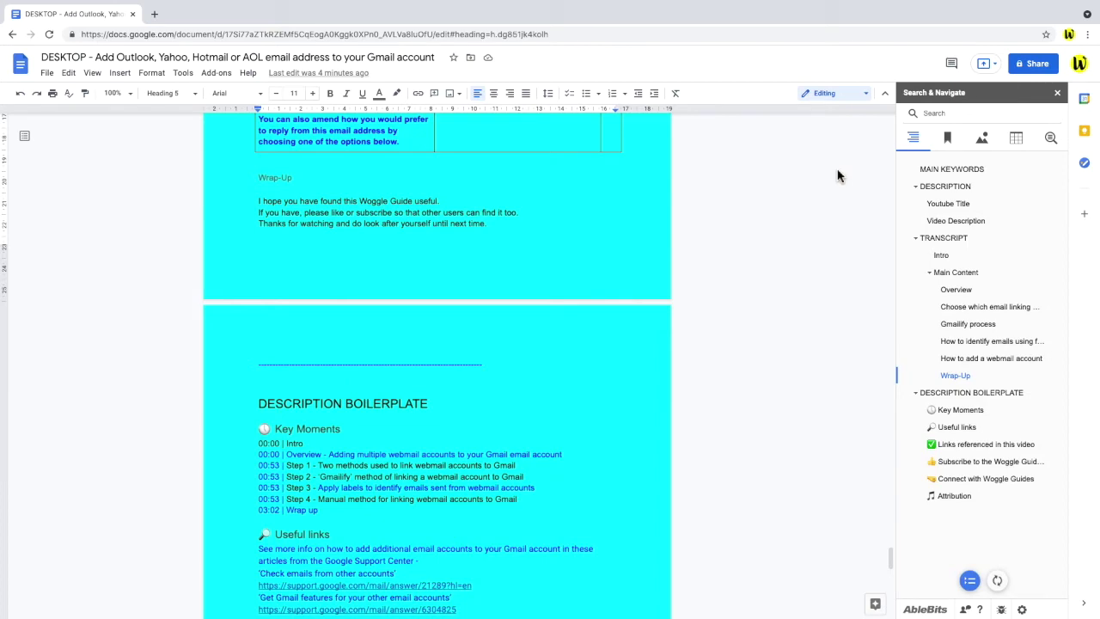
- Use the Search & Navigate outline to jump to MAIN KEYWORDS, TRANSCRIPT, DESCRIPTION BOILERPLATE, Connect with Woggle Guides and DESCRIPTION
click(951, 169)
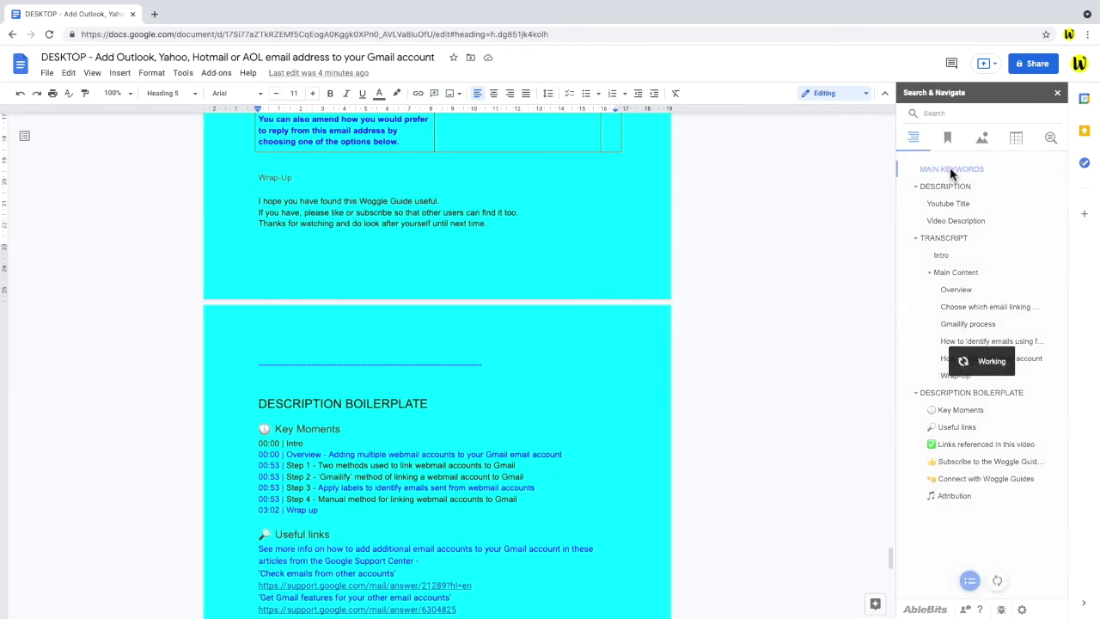
click(949, 238)
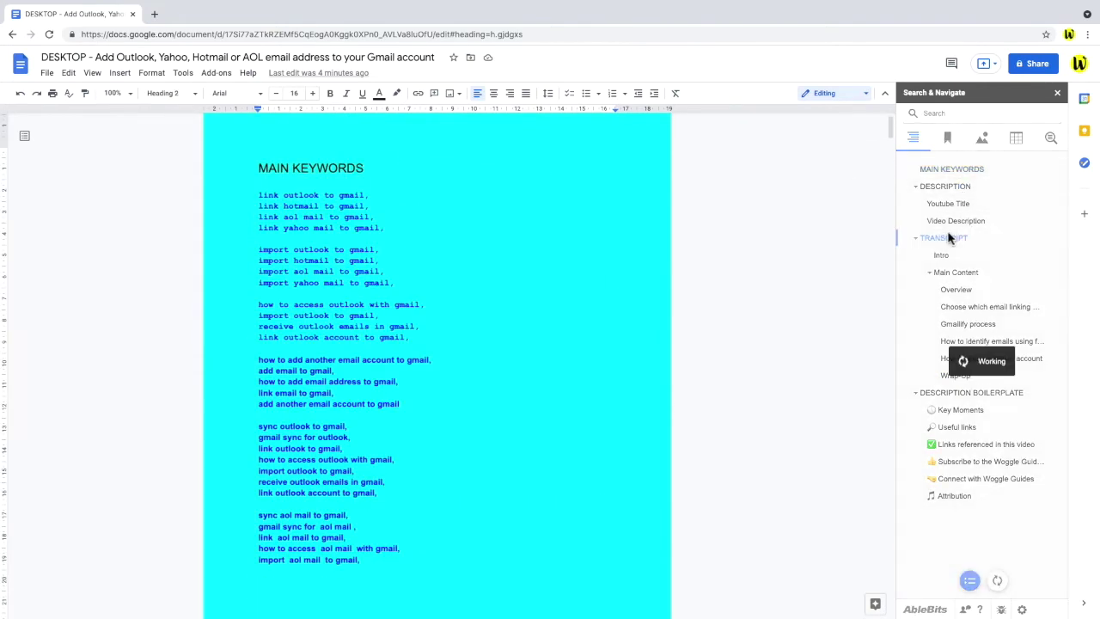
click(974, 394)
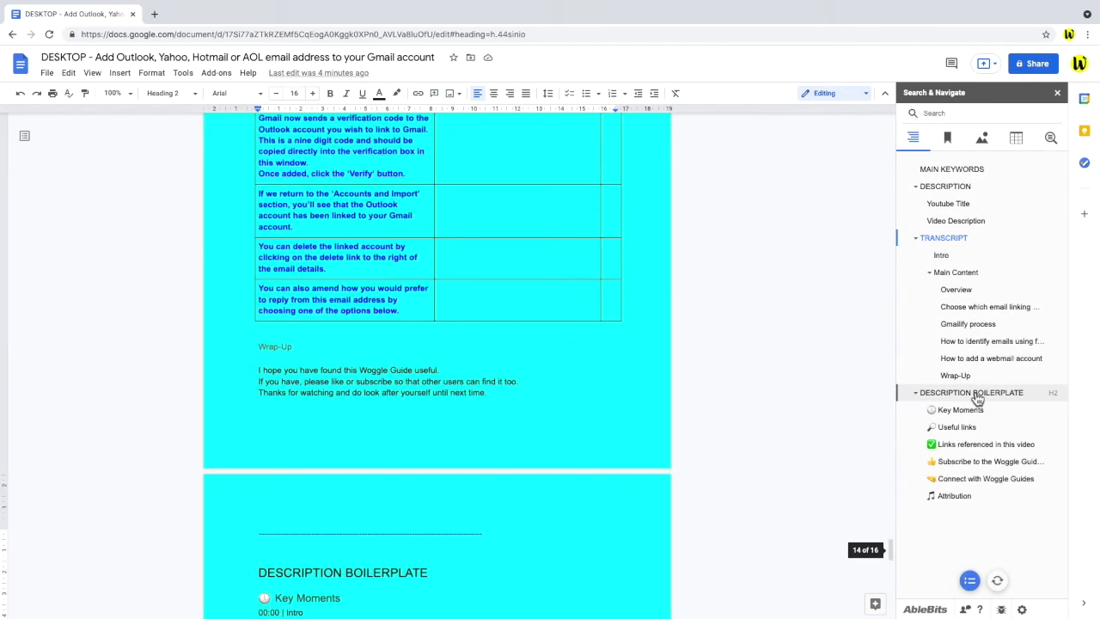
click(959, 480)
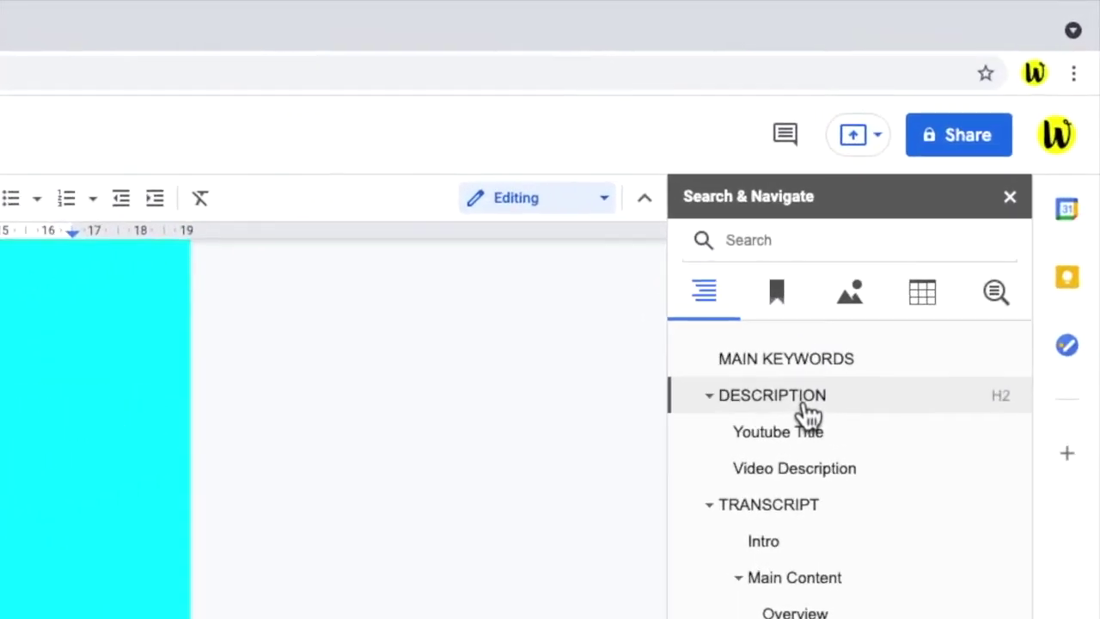
click(806, 408)
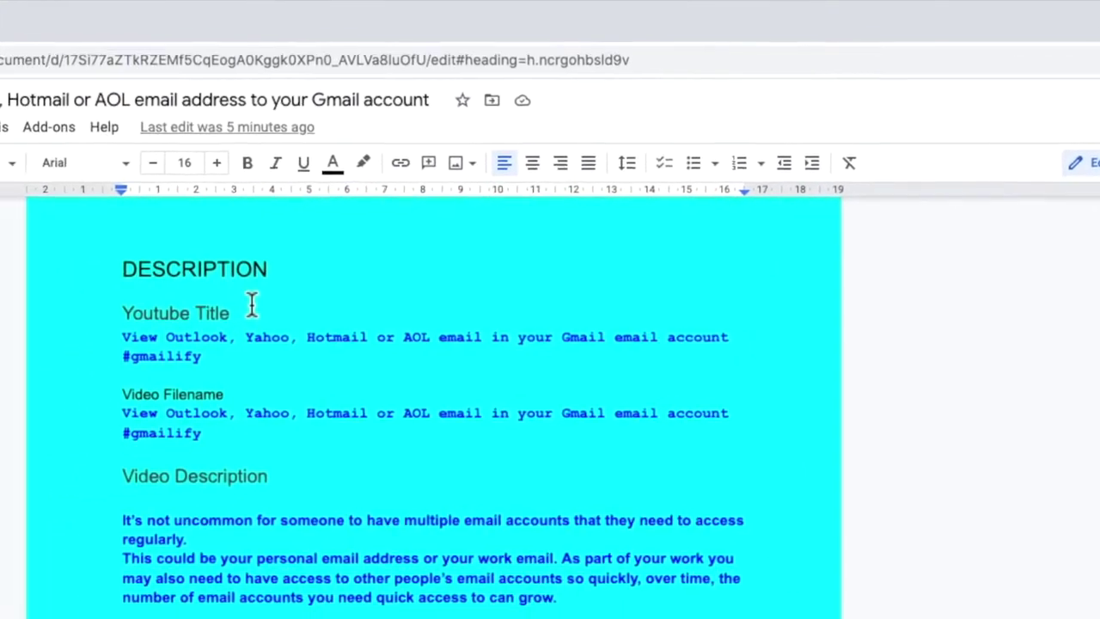
- Check the paragraph styles of the DESCRIPTION, Youtube Title and Video Description headings
drag(516, 253, 382, 261)
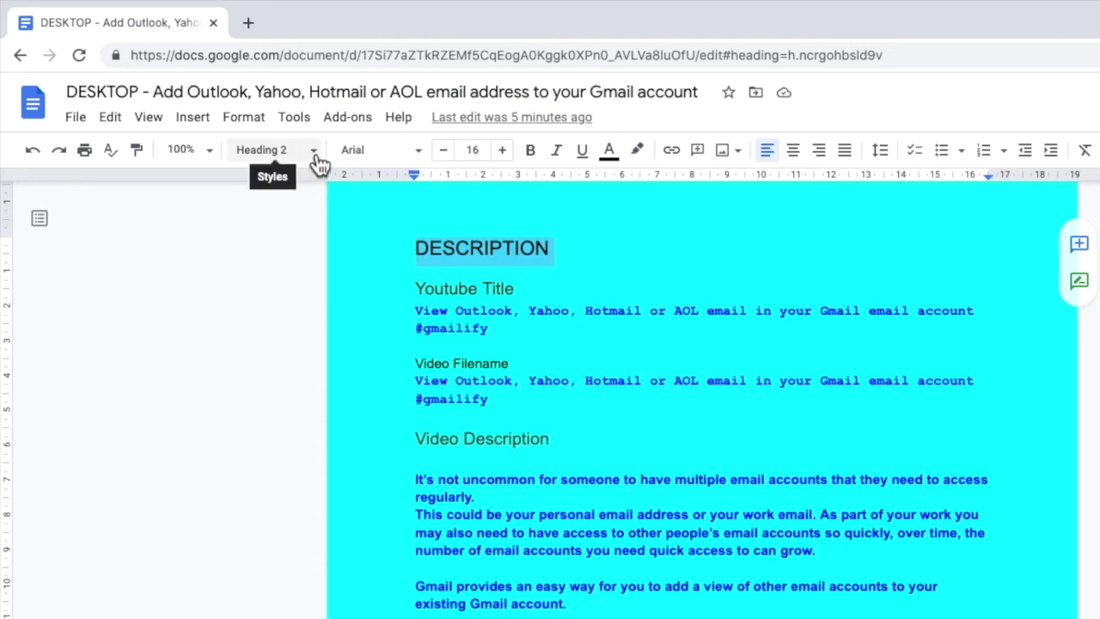
drag(515, 290, 411, 290)
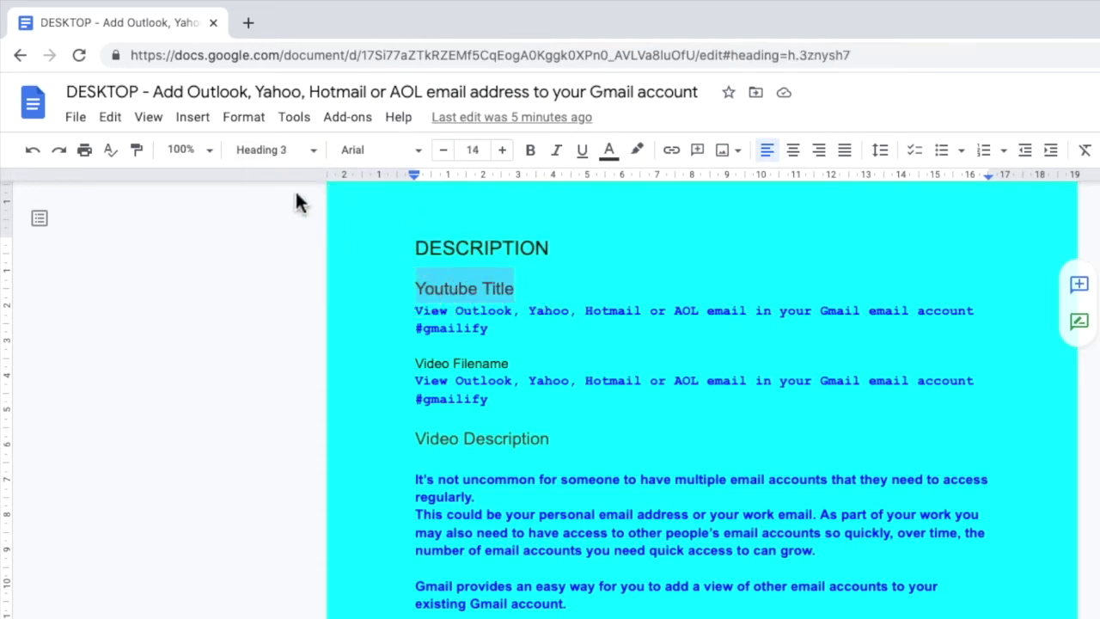
drag(551, 439, 413, 440)
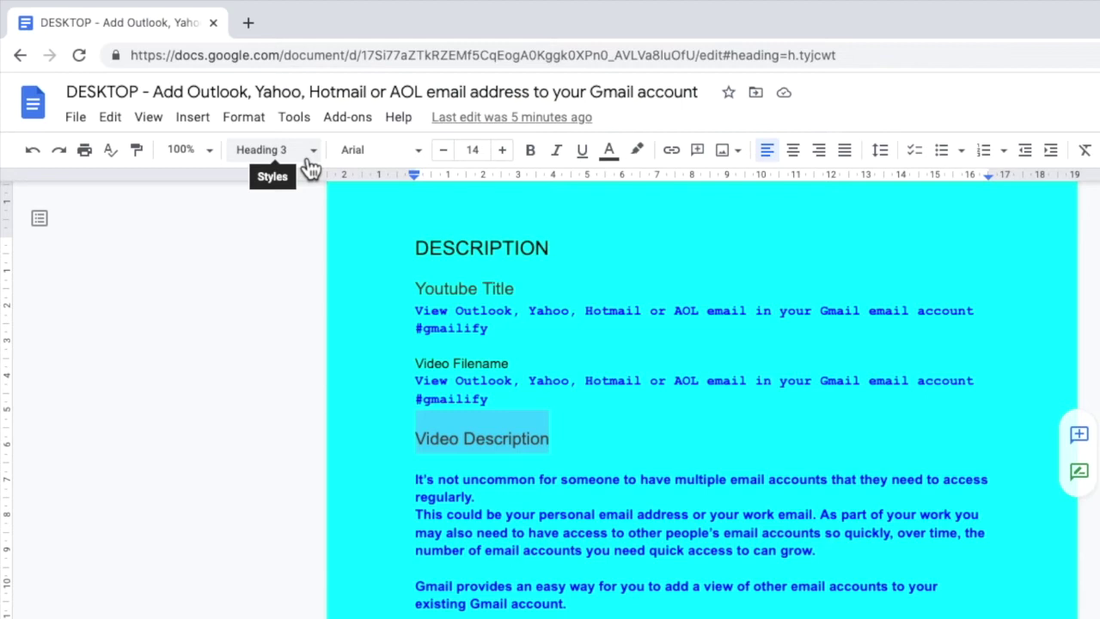
- Apply the Heading 4 style to the "Video Filename" line in the DESCRIPTION section
drag(512, 365, 416, 362)
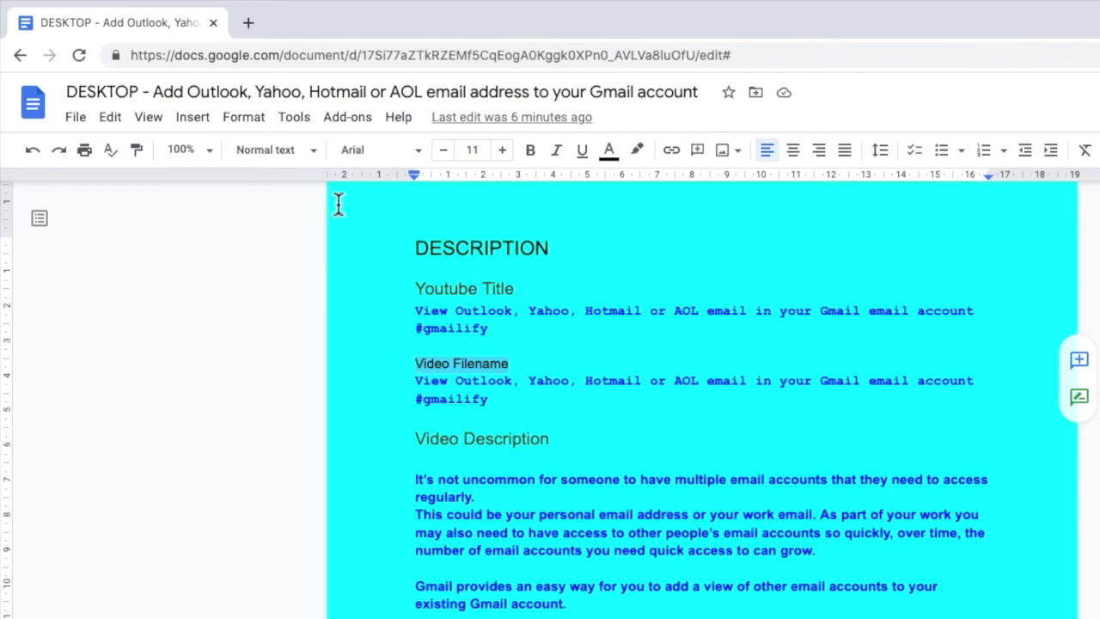
click(320, 159)
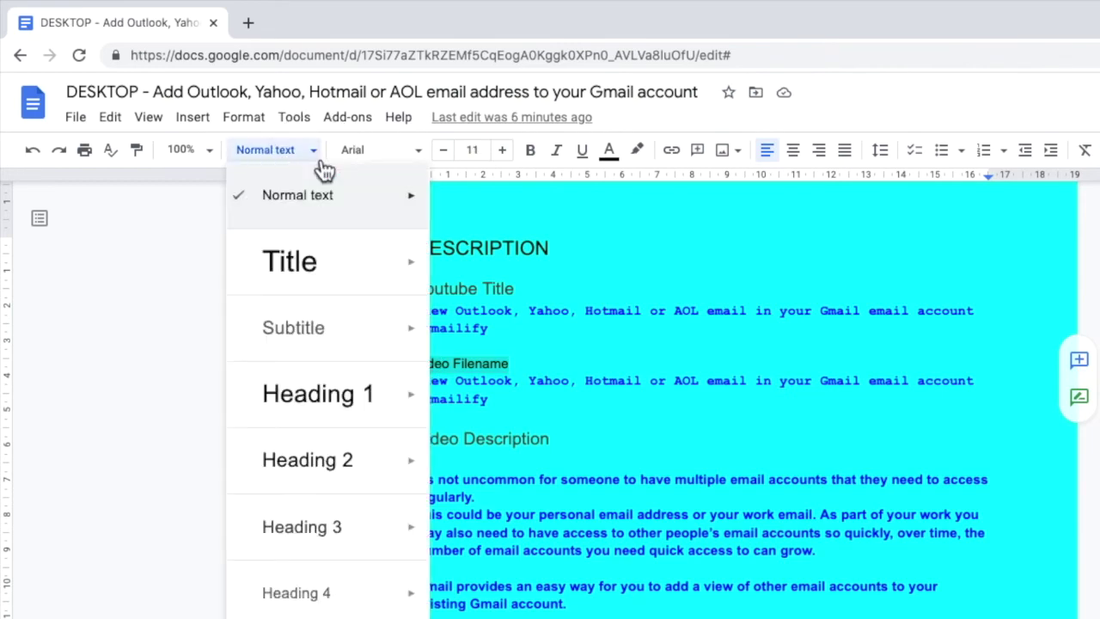
mouse_move(375, 594)
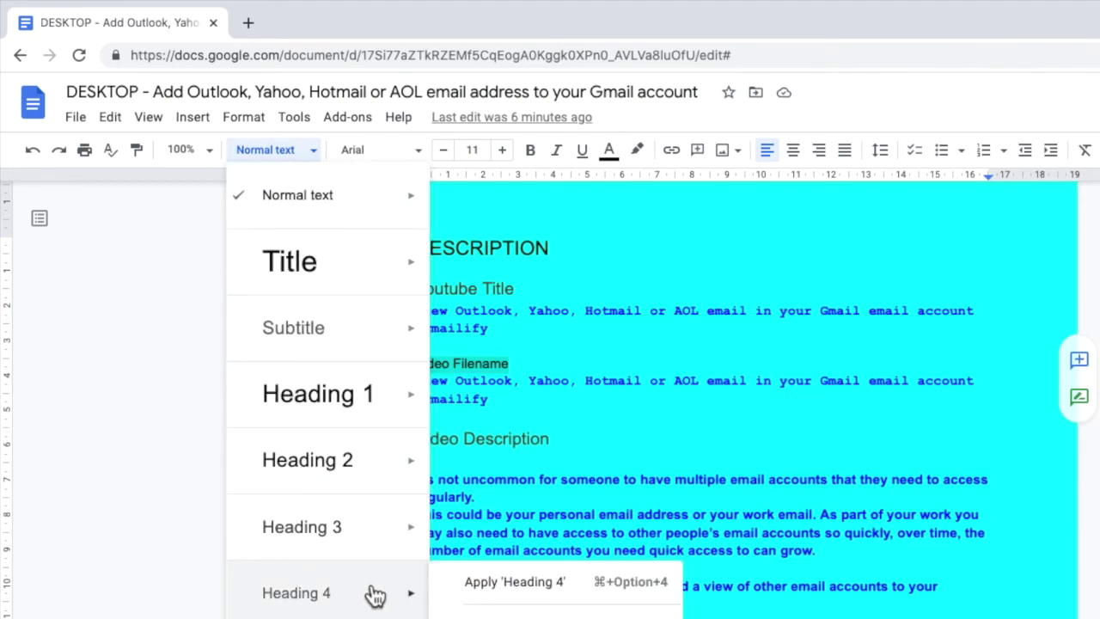
click(372, 593)
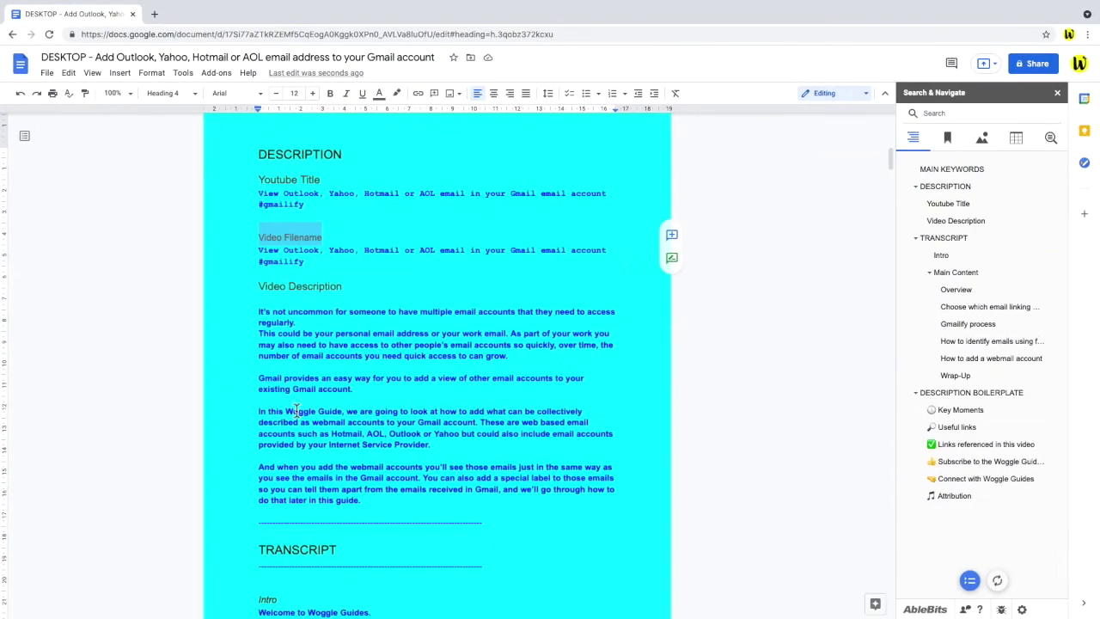
- Refresh the Search & Navigate outline to include the Video Filename heading
click(999, 582)
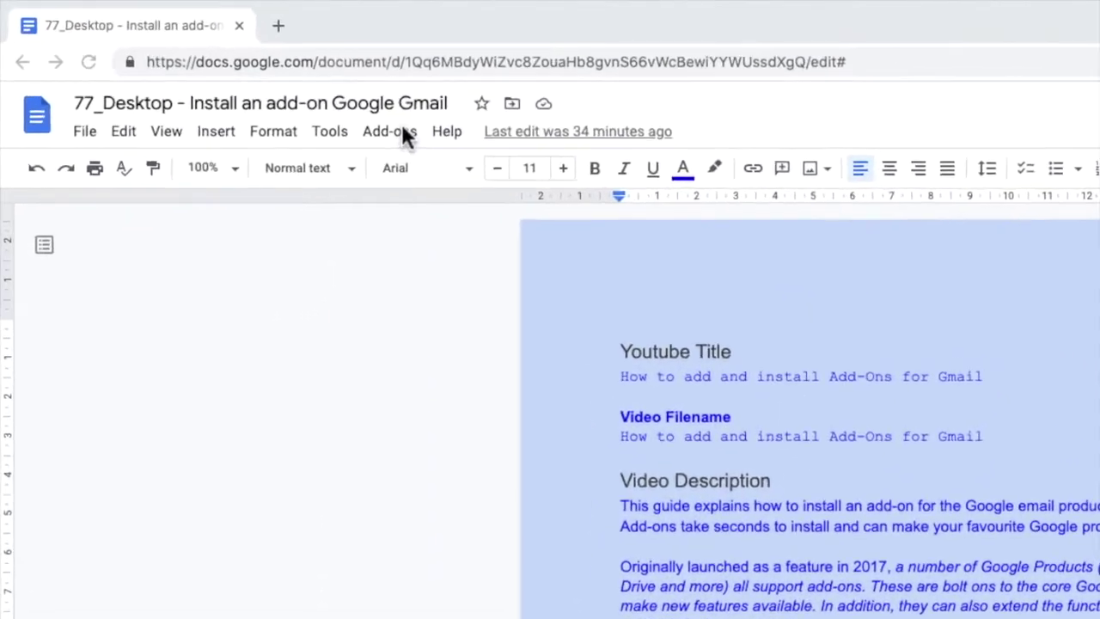
- Start the Consistency Checker add-on in the "77_Desktop - Install an add-on Google Gmail" document and scan the text
click(396, 129)
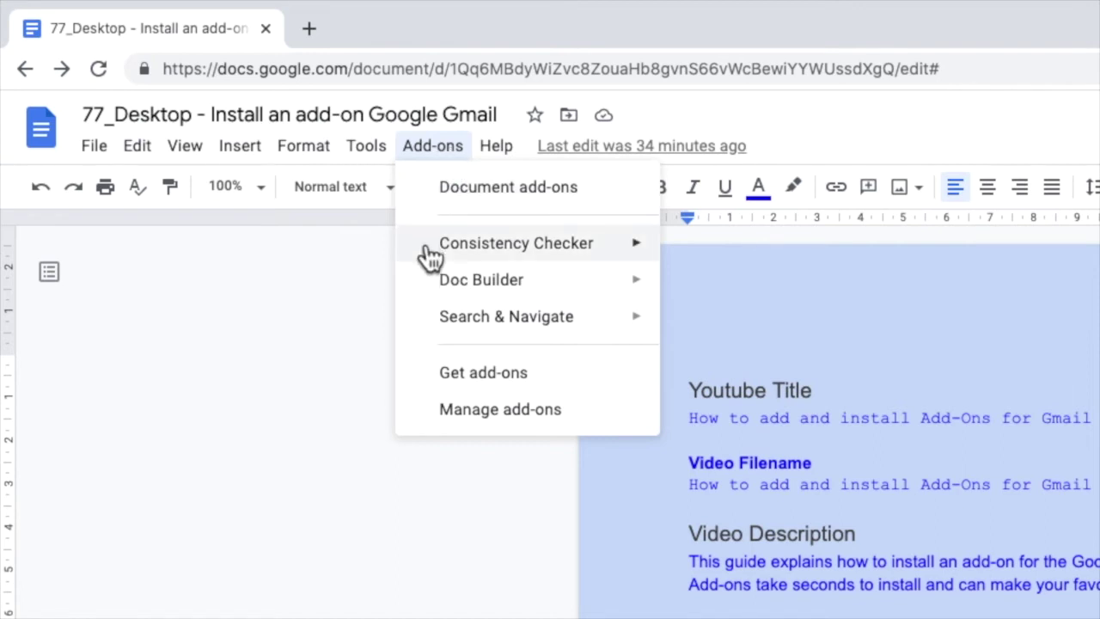
mouse_move(428, 255)
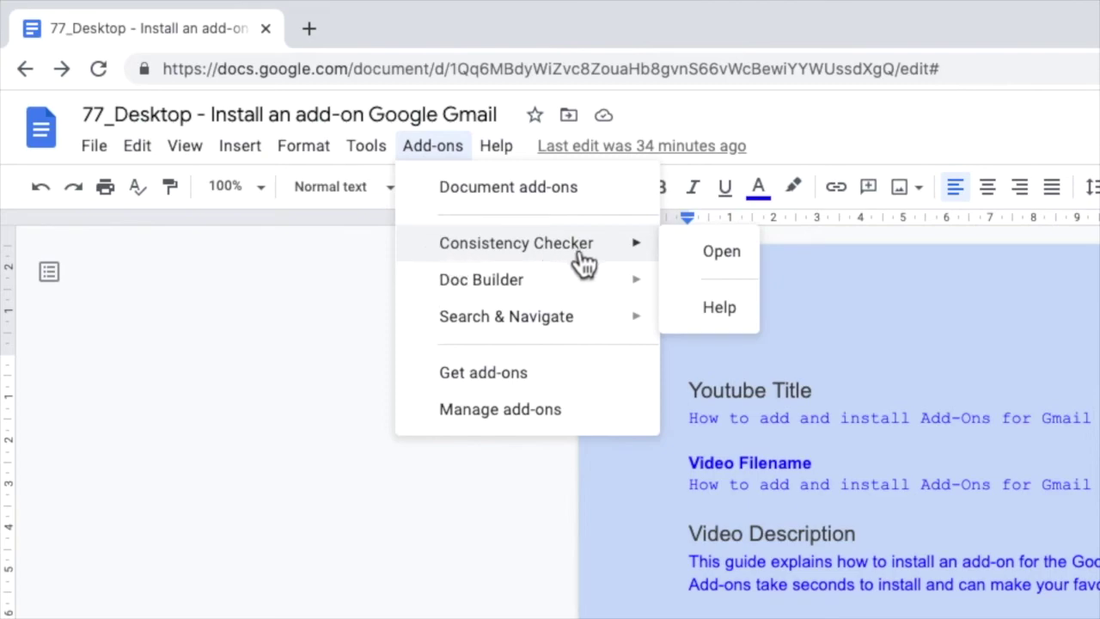
click(701, 258)
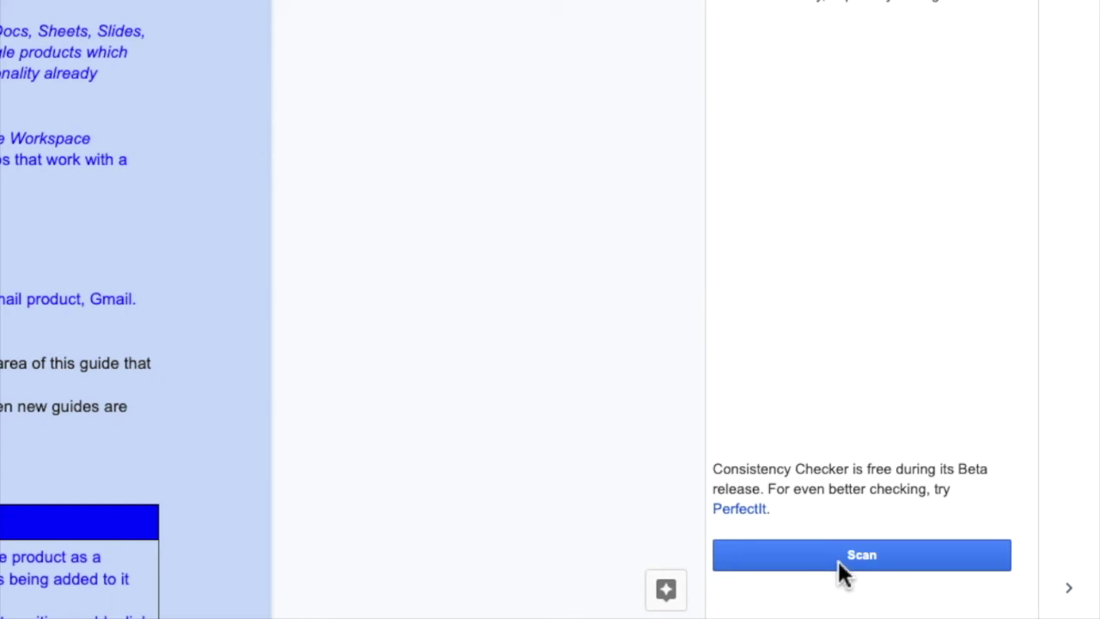
click(837, 559)
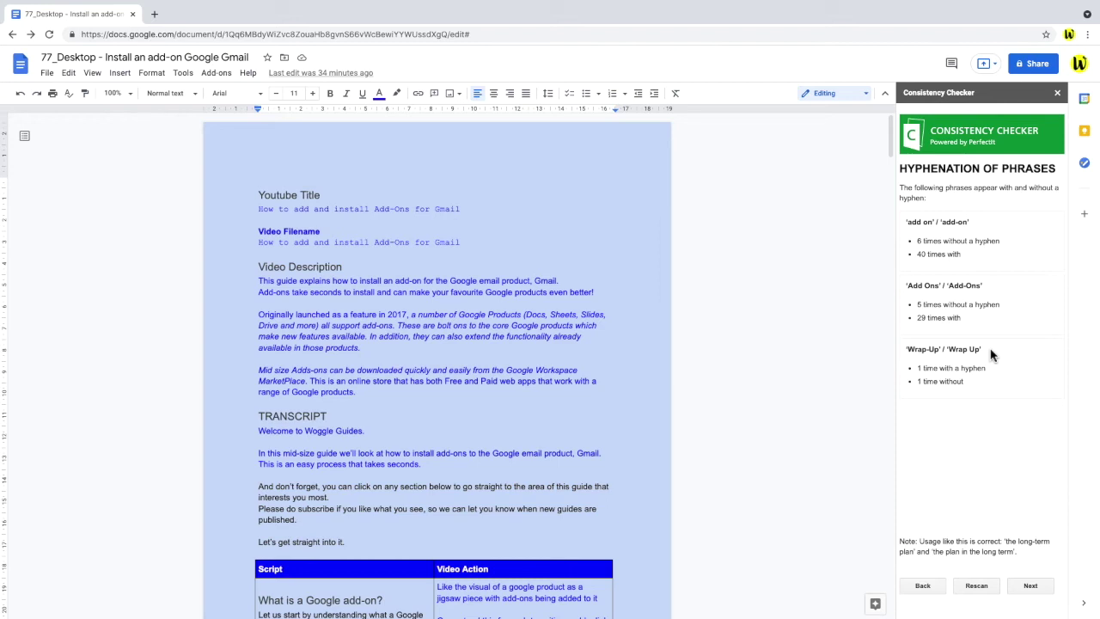
- Find "WRAP" in the document to locate the inconsistently hyphenated Wrap-Up heading
drag(991, 354, 909, 353)
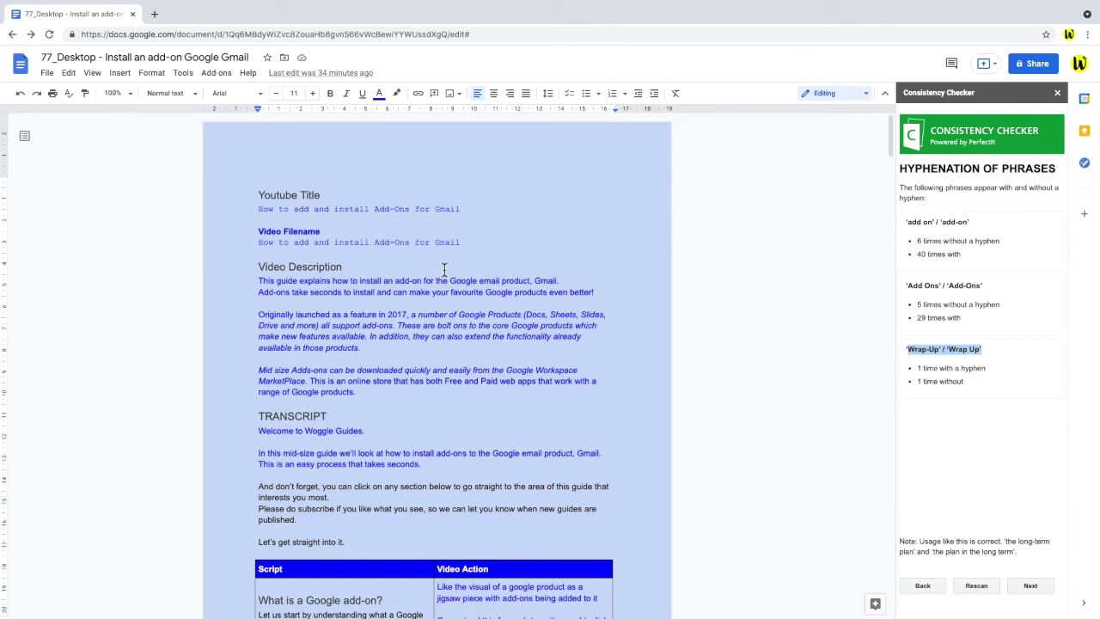
click(72, 75)
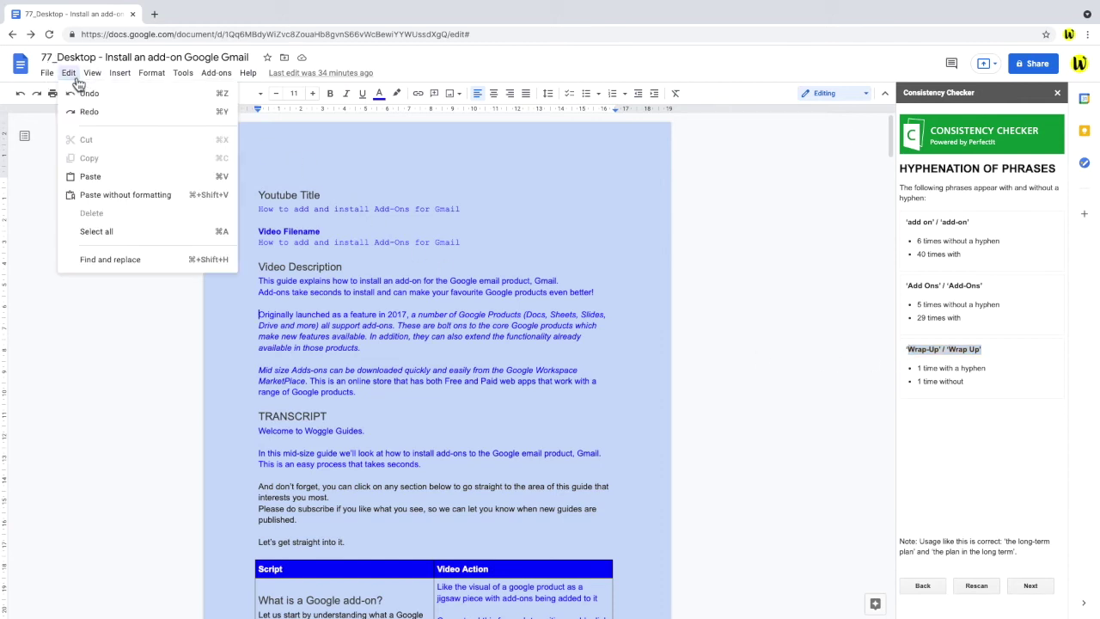
click(69, 260)
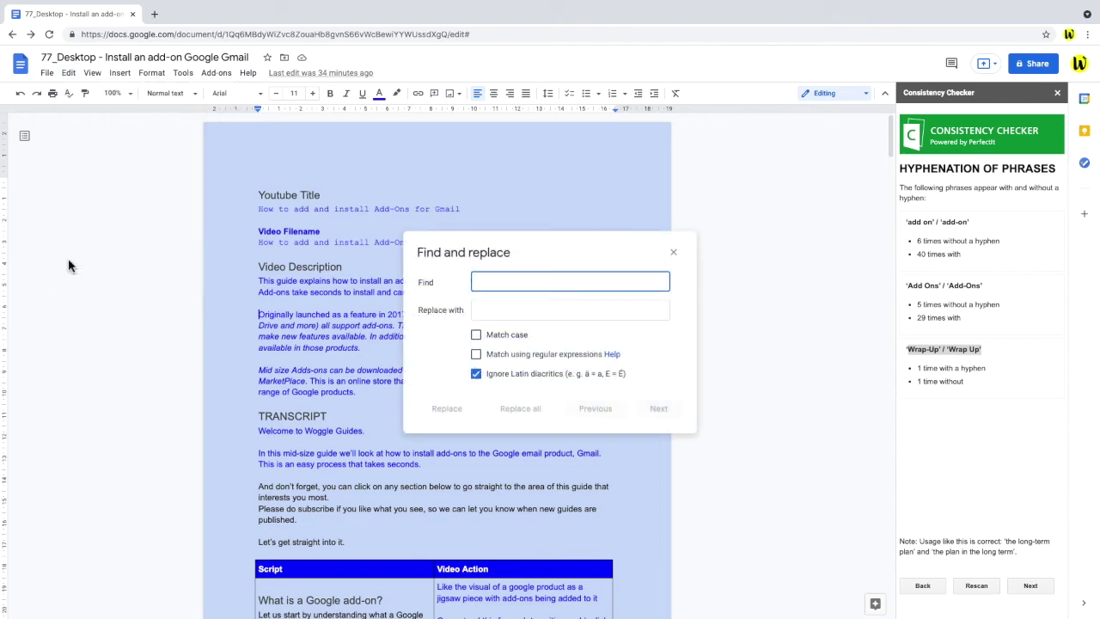
text(WRAP)
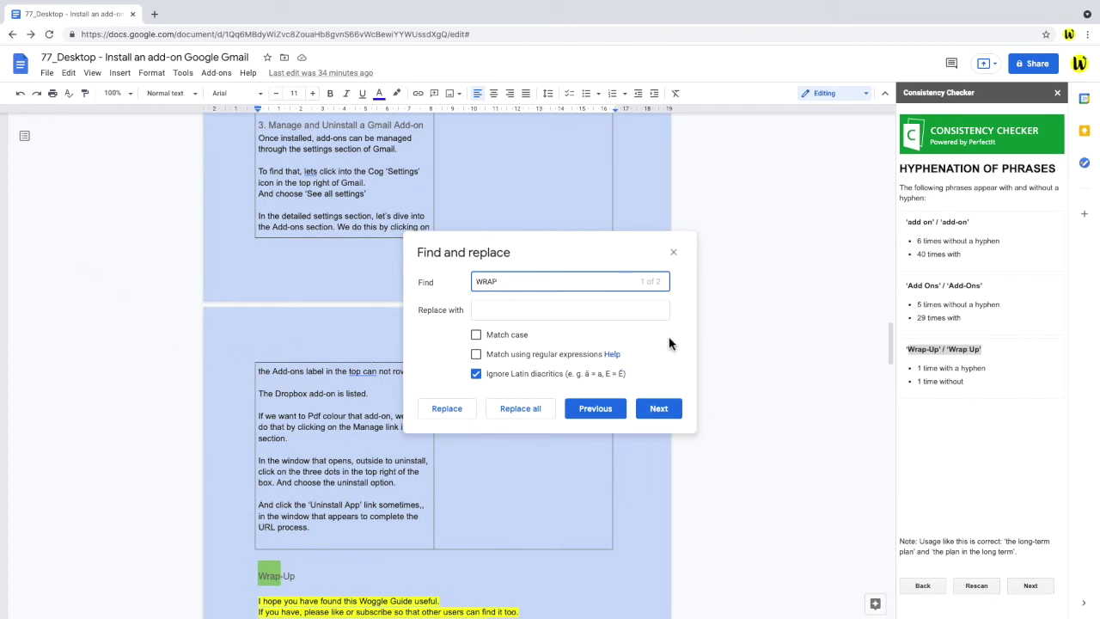
click(675, 256)
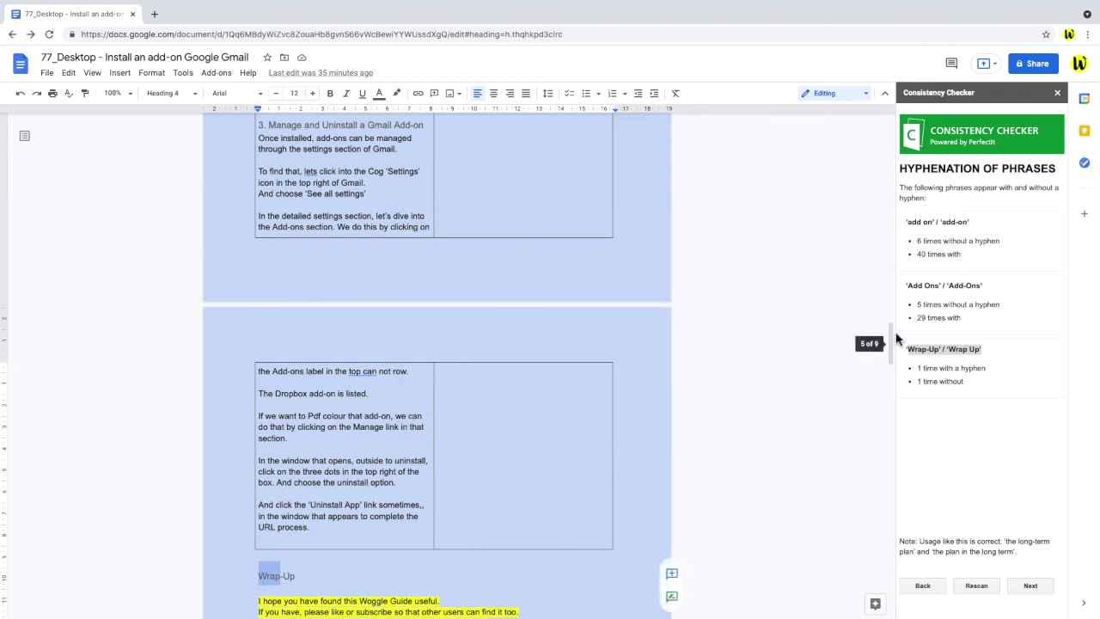
- Change the "Wrap-Up" heading above the yellow closing text to "Wrap Up" and rescan the document for consistency
drag(888, 340, 890, 369)
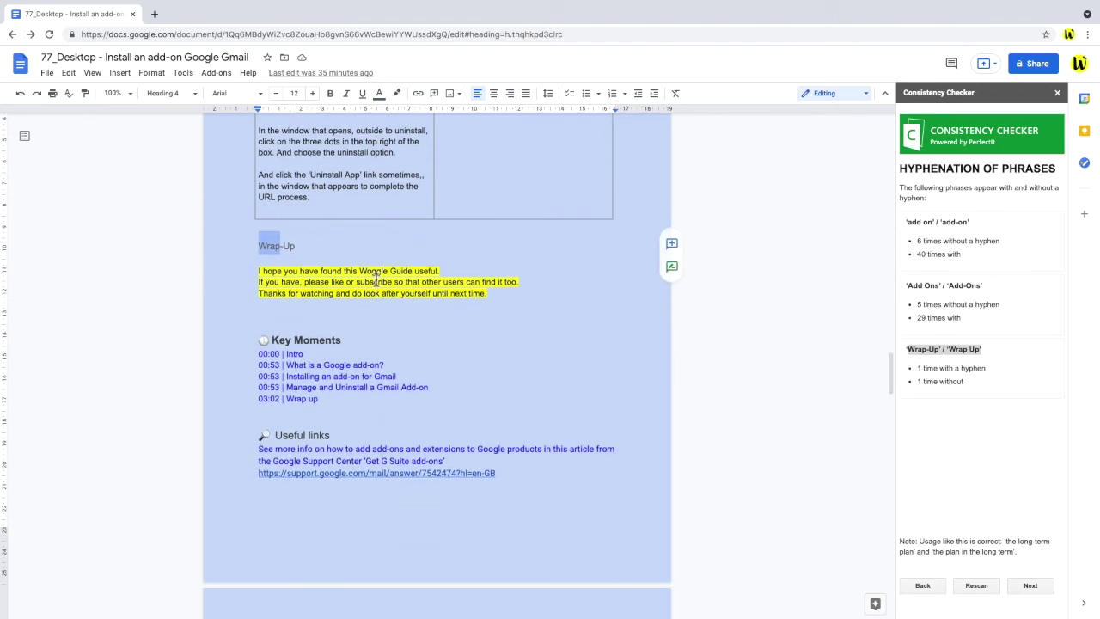
click(282, 247)
key(BackSpace)
text(-)
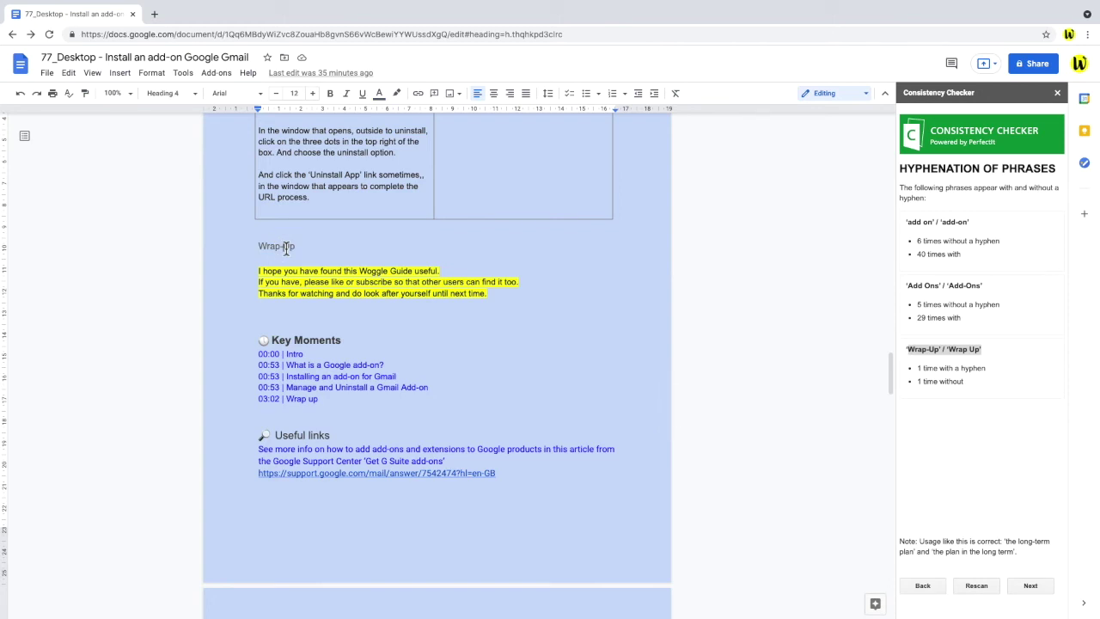
key(BackSpace)
click(981, 588)
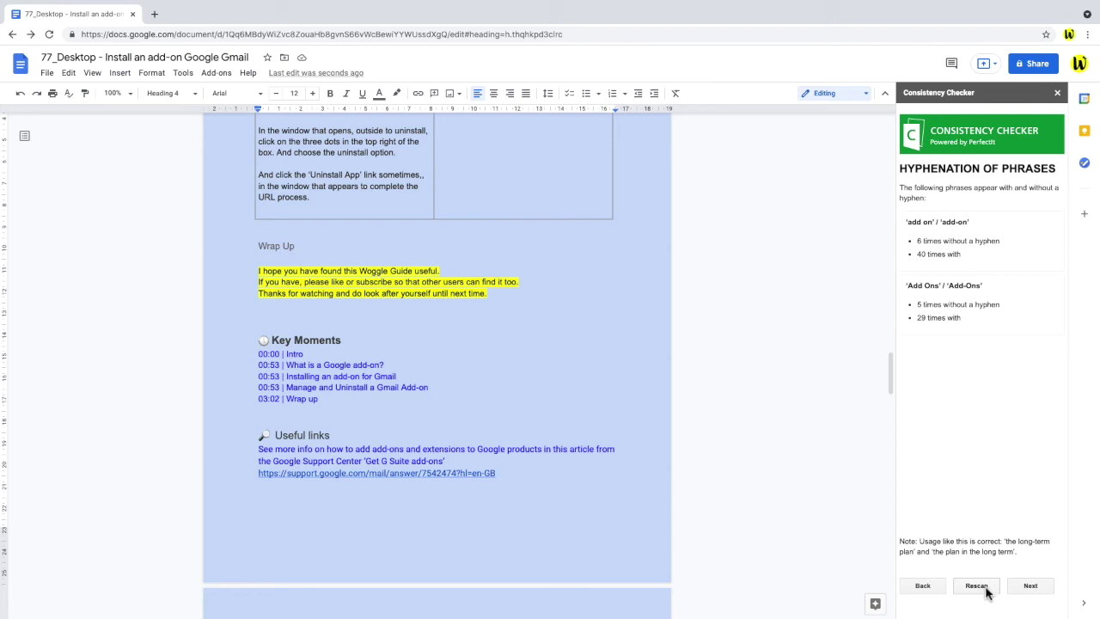
- Review the Hyphenation of Words, Spelling Variations and Numbers in Sentences results of the consistency scan
click(1045, 587)
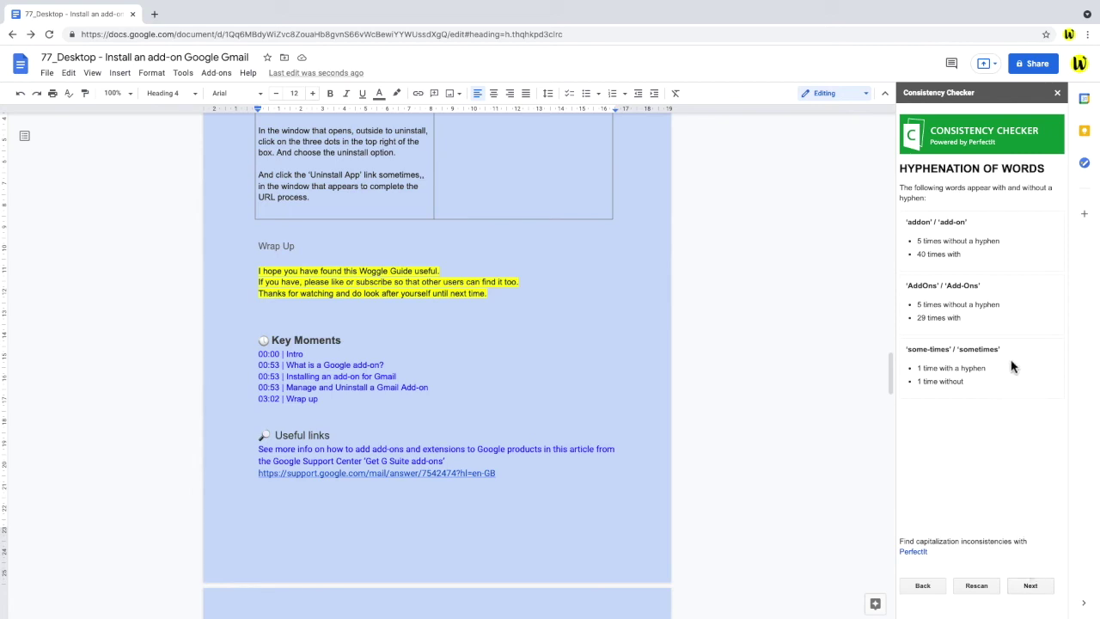
click(1049, 588)
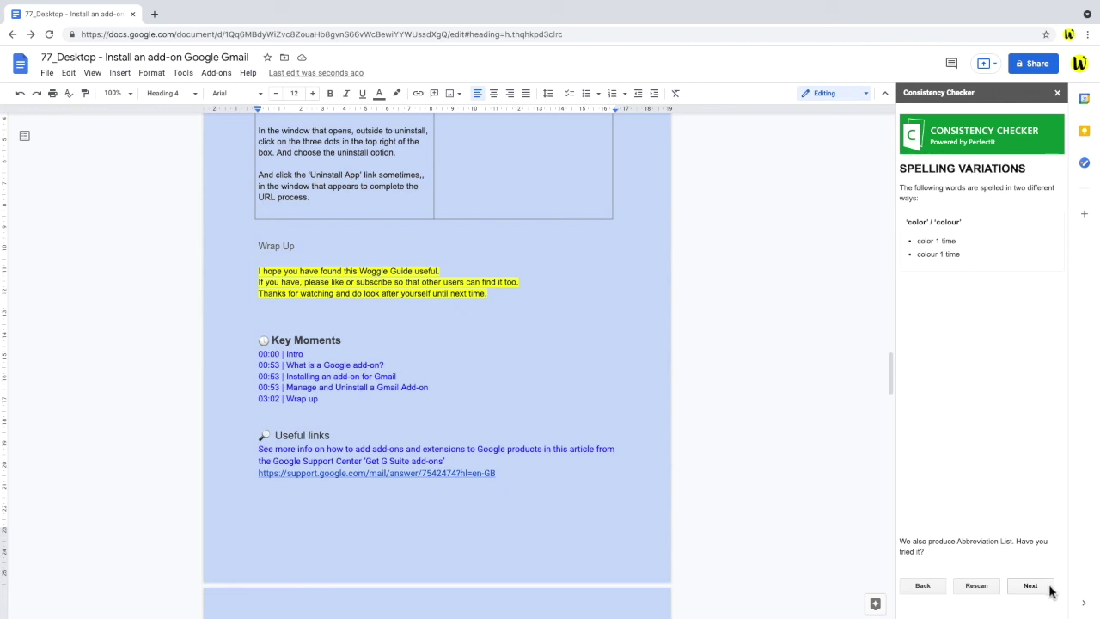
click(1050, 589)
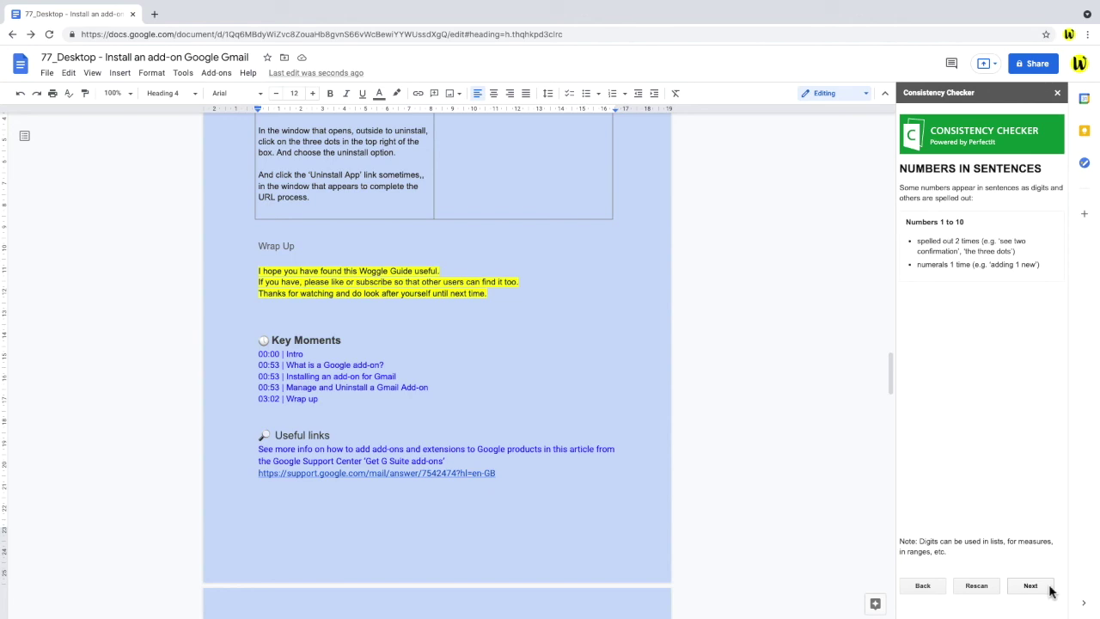
- Examine the Contractions results, highlighting the "can't" and "don't" entries
click(1050, 591)
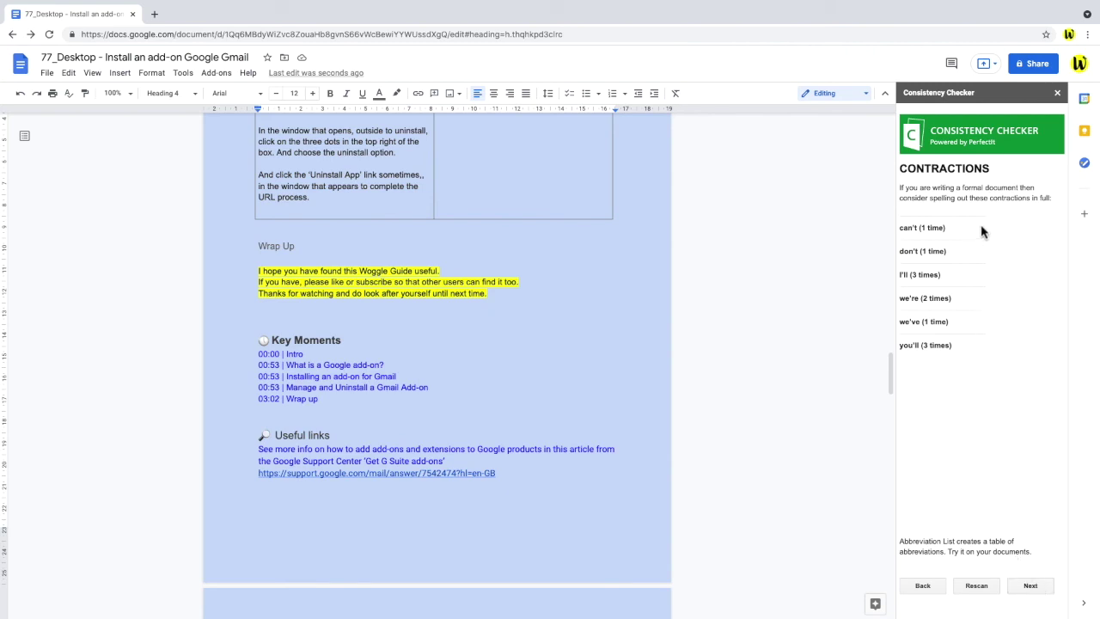
drag(973, 227, 900, 232)
click(960, 252)
drag(960, 252, 900, 251)
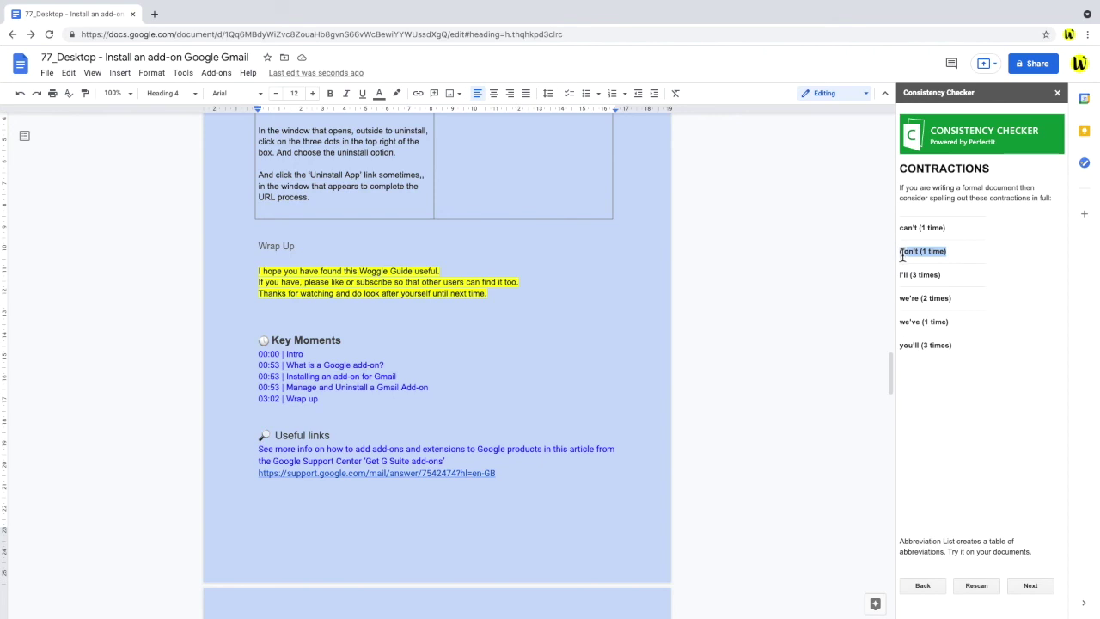
click(974, 256)
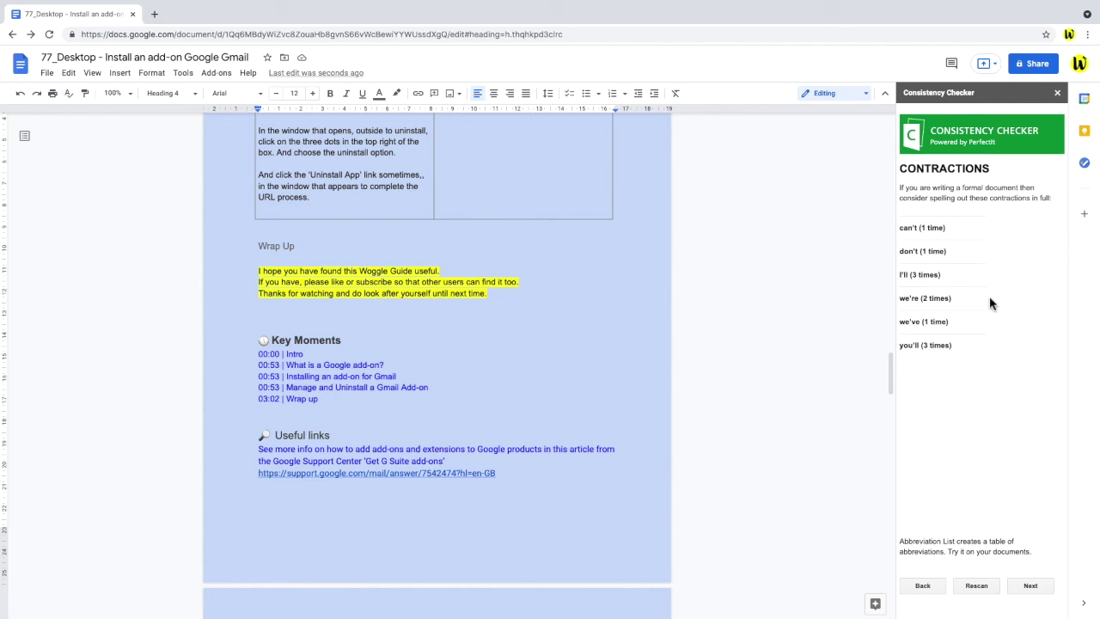
- Review the Compound Words and Abbreviations in Two Forms results and finish the consistency tests
click(1040, 590)
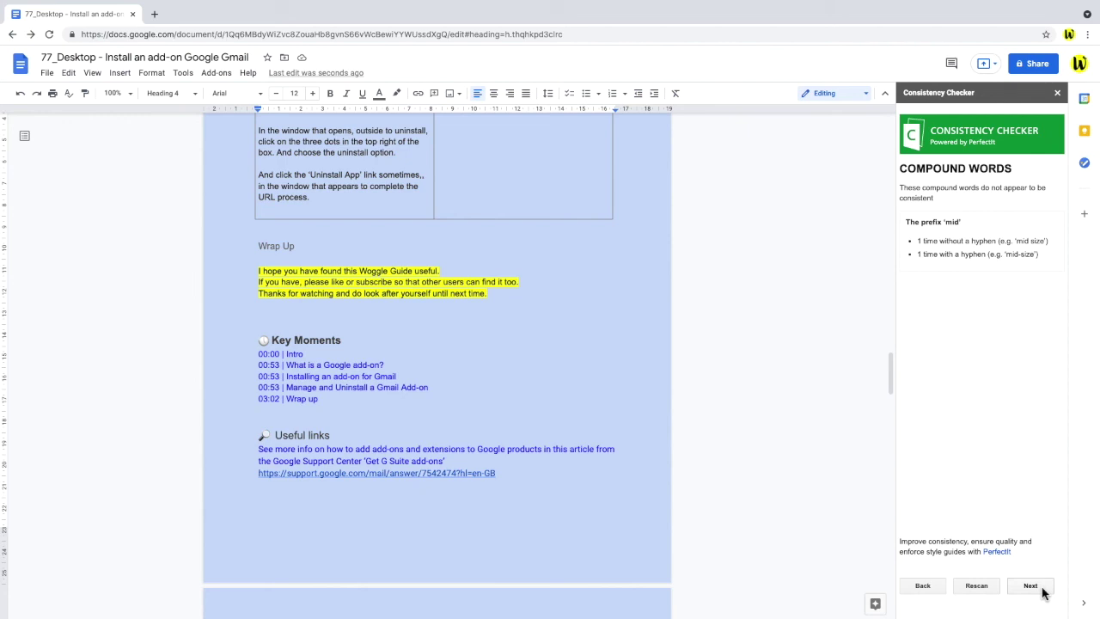
click(1043, 592)
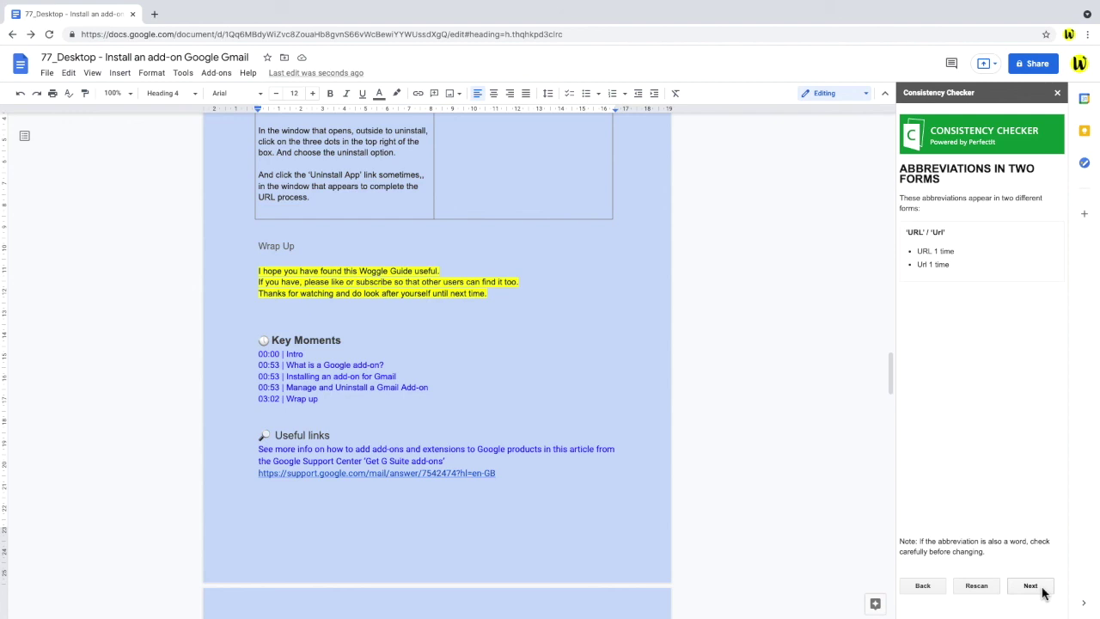
click(1042, 590)
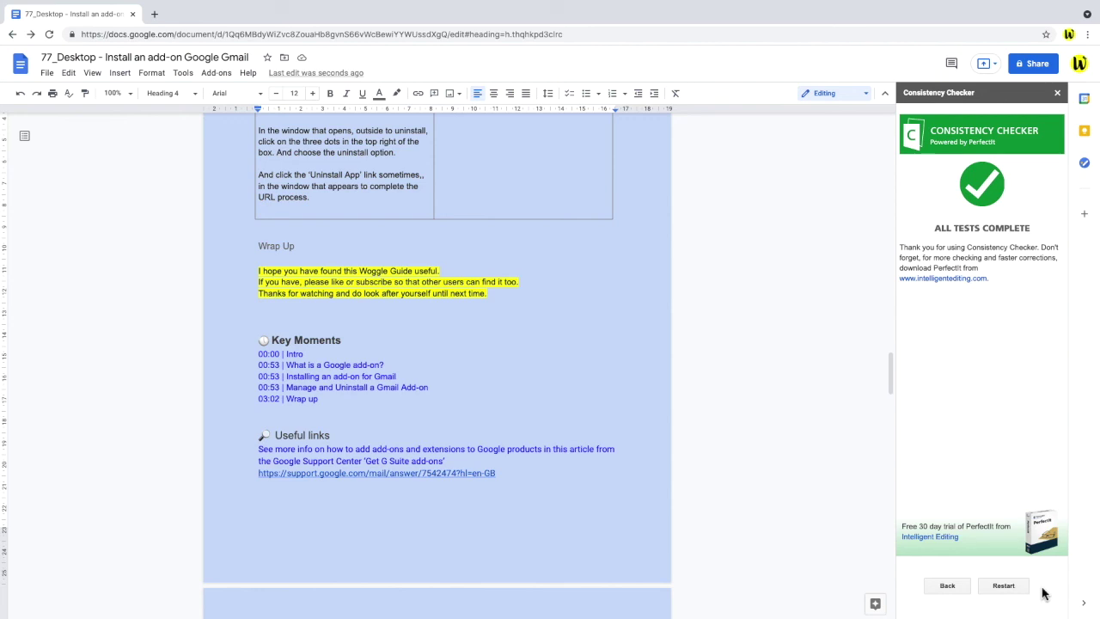
- Step back through the completed test results past Contractions, and forward again to Compound Words
click(947, 588)
click(928, 588)
click(928, 590)
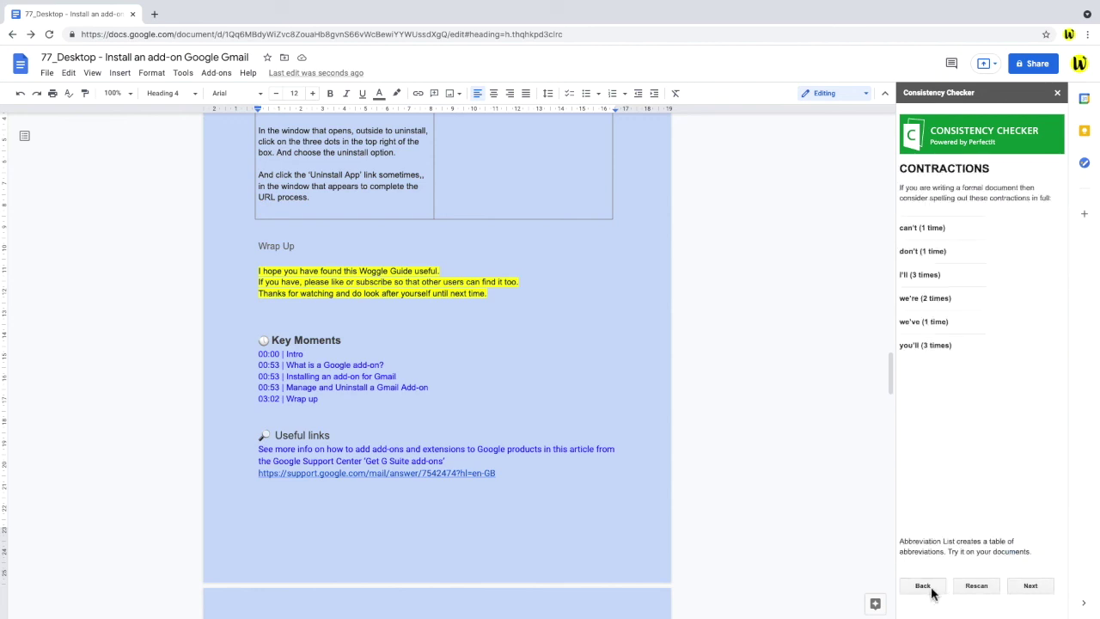
click(928, 589)
click(1042, 590)
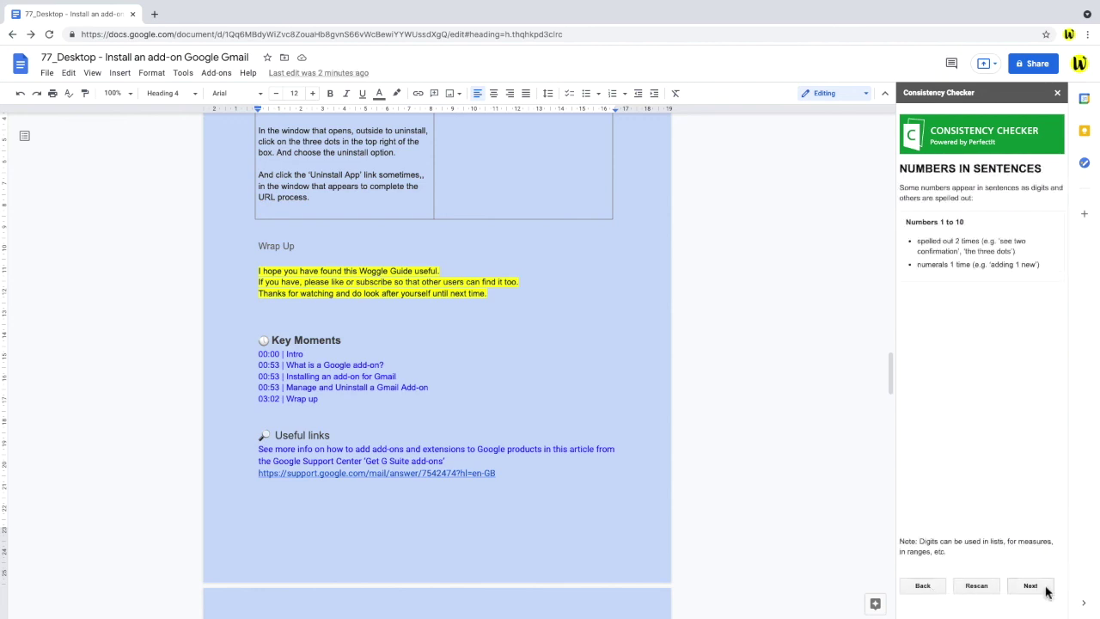
click(1044, 589)
click(1045, 589)
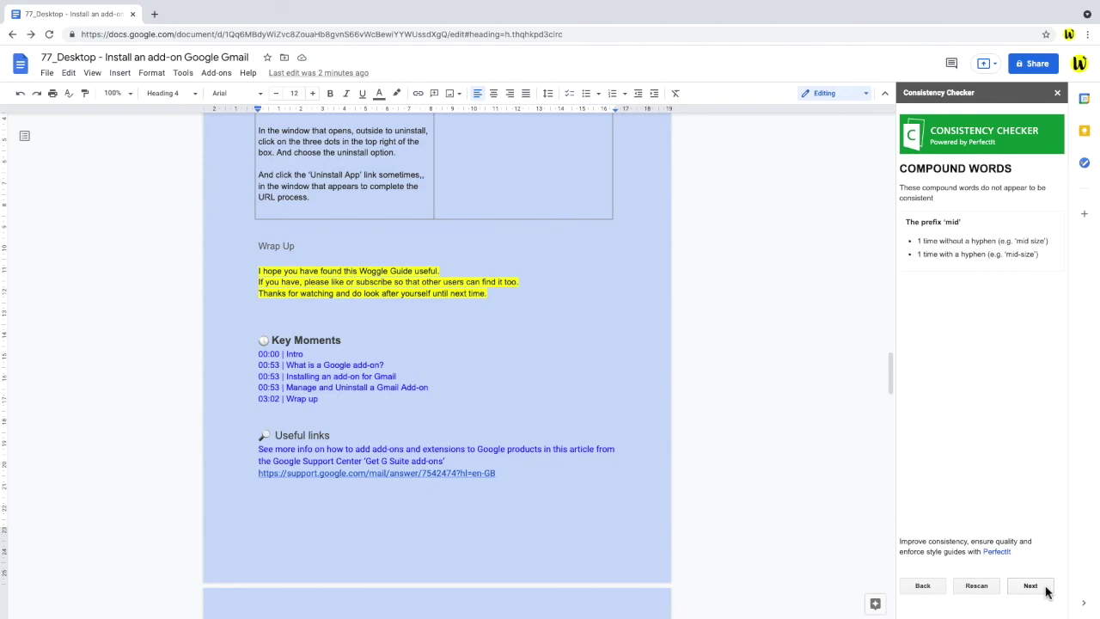